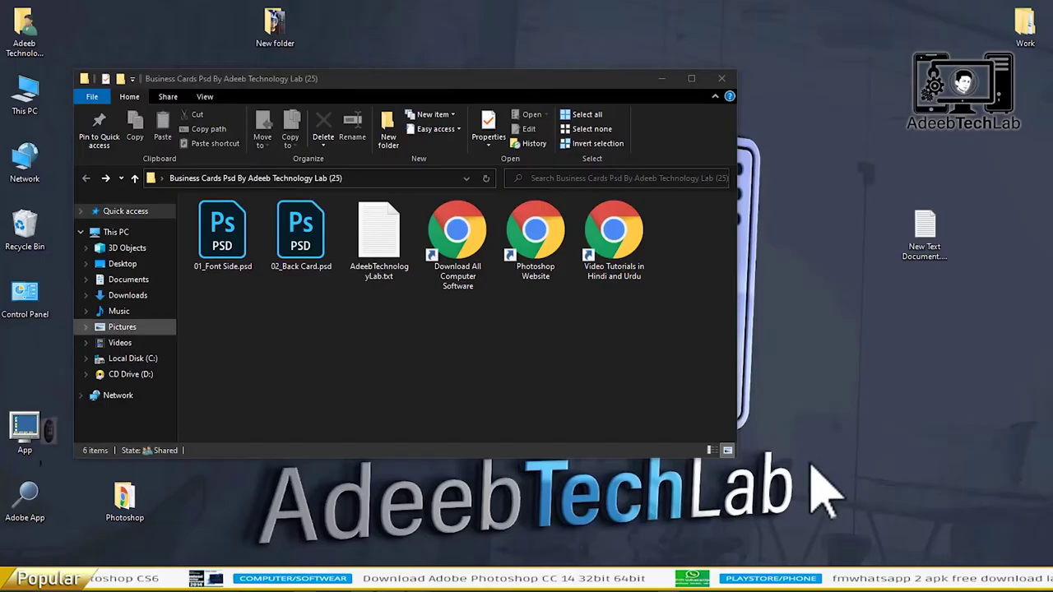
Select 01_Font Side.psd and 02_Back Card.psd together in the template folder and open them
drag(207, 300, 317, 238)
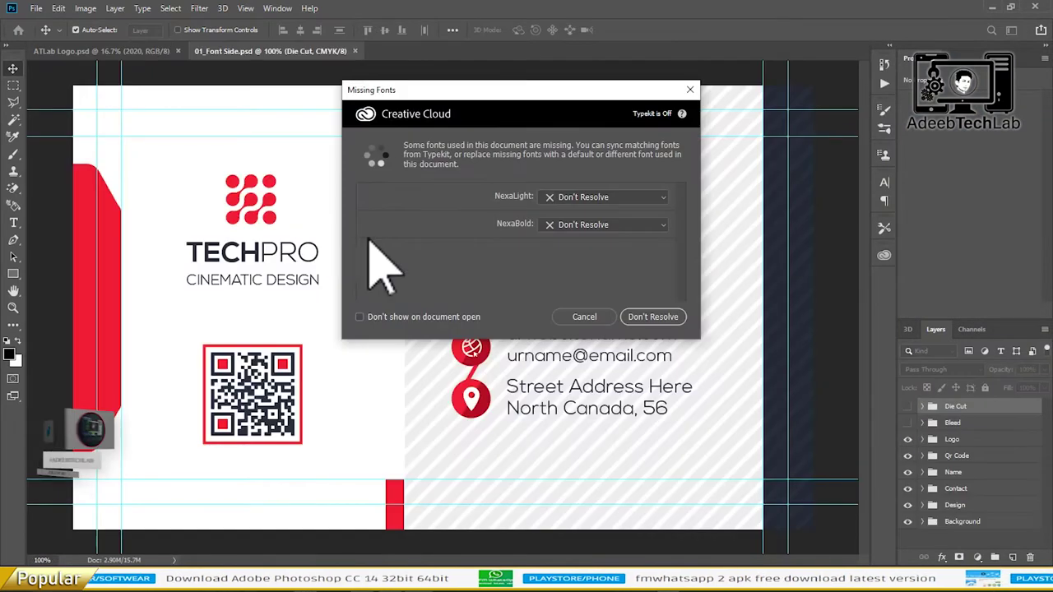
Skip the NexaLight/NexaBold missing-font warnings on both cards and bring up 01_Font Side.psd
click(584, 317)
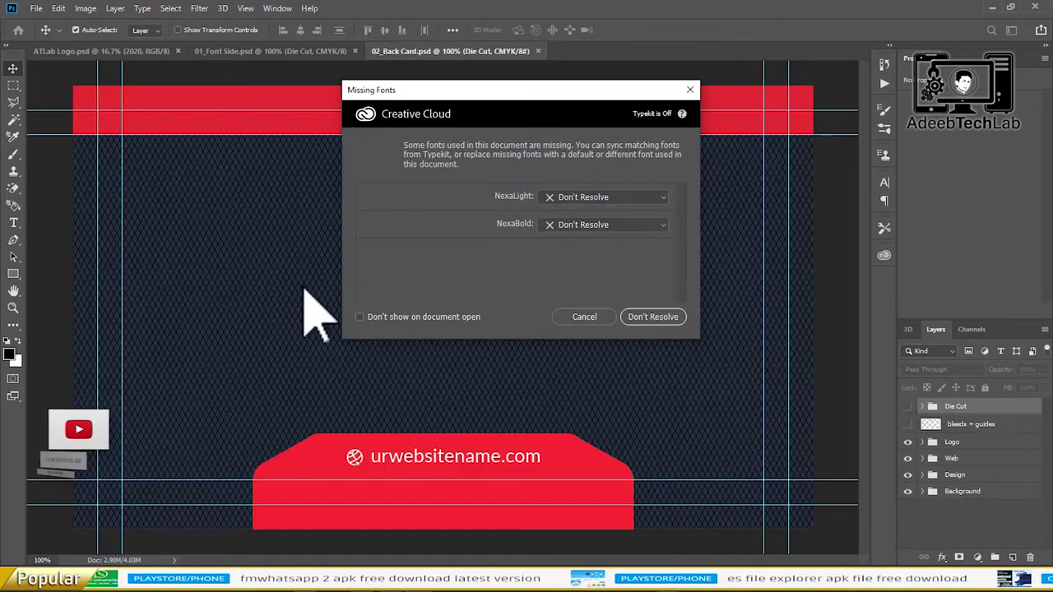
click(584, 317)
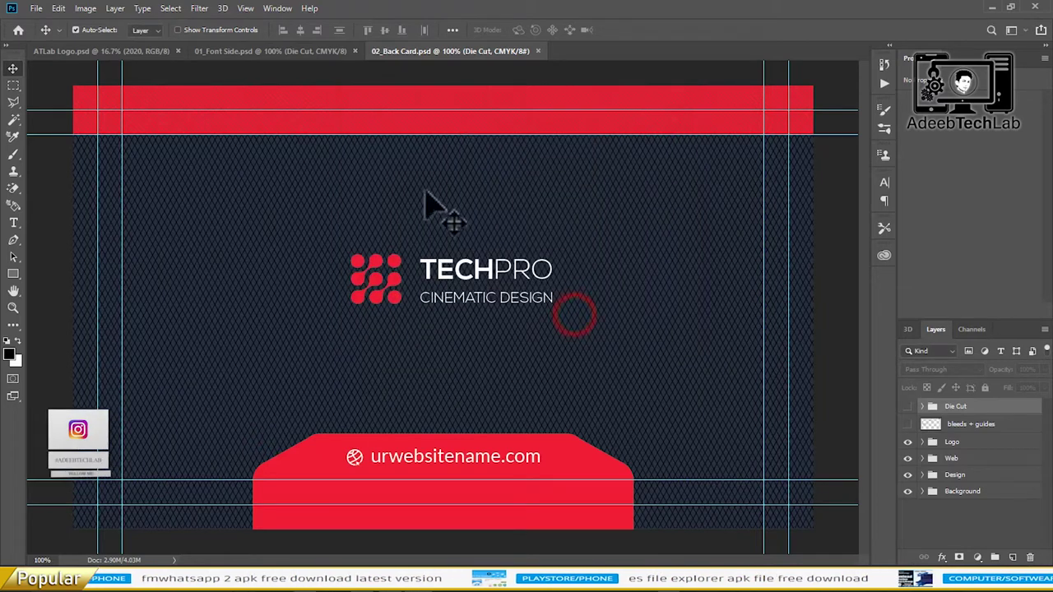
click(251, 51)
Delete the TECHPRO Logo group from the front card
scroll(246, 271, up, 2)
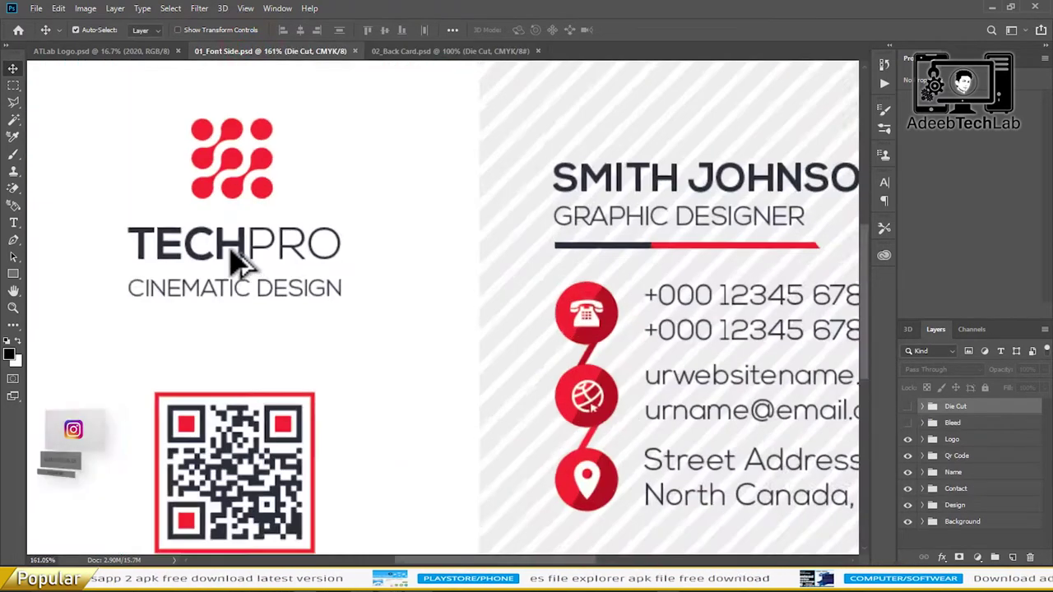
scroll(242, 258, up, 2)
scroll(242, 266, up, 1)
mouse_move(212, 219)
mouse_down()
mouse_move(317, 278)
mouse_move(403, 290)
mouse_up()
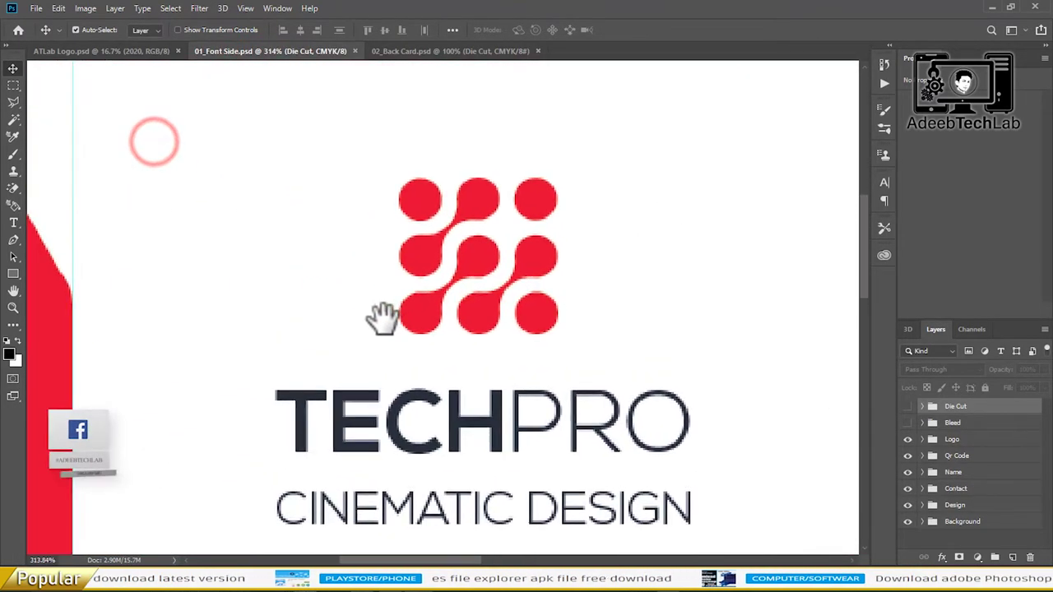
click(419, 264)
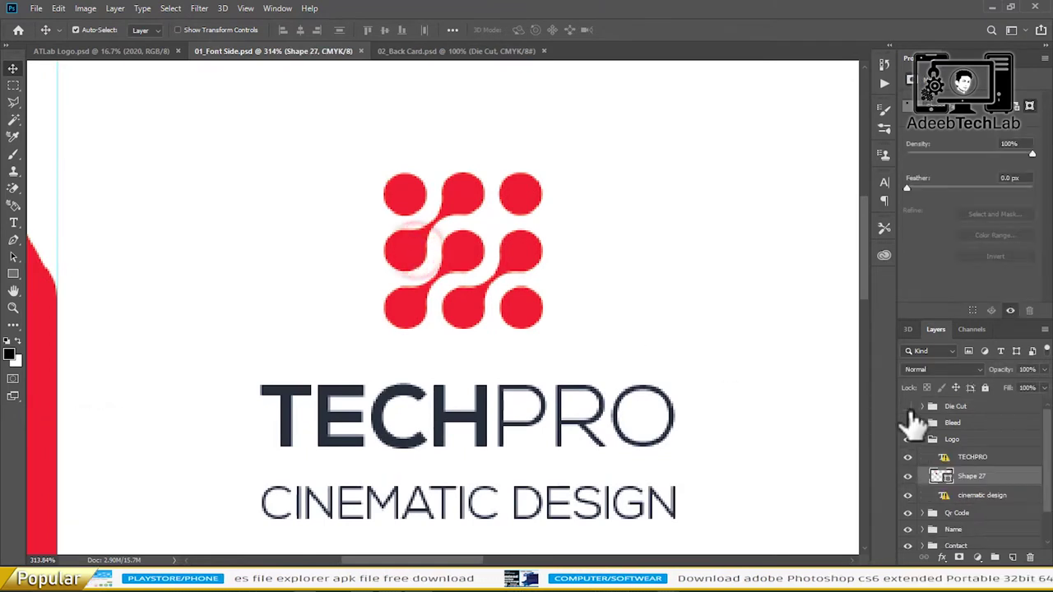
click(982, 439)
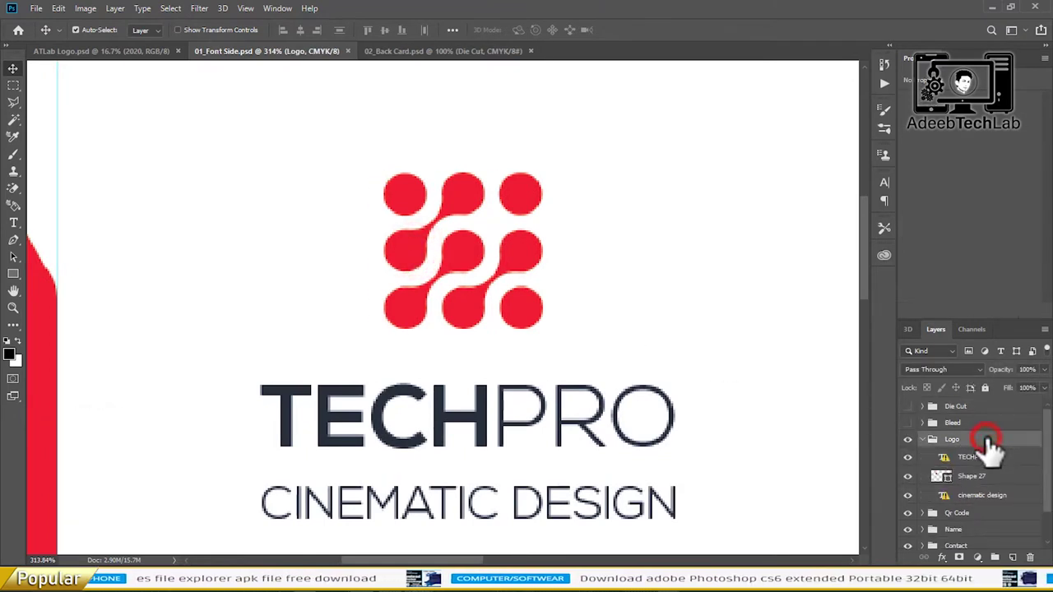
key(Delete)
Bring the AdeebTechLab logo group onto the card, scaled down and placed in the upper-left
click(82, 51)
click(907, 426)
drag(769, 292, 428, 263)
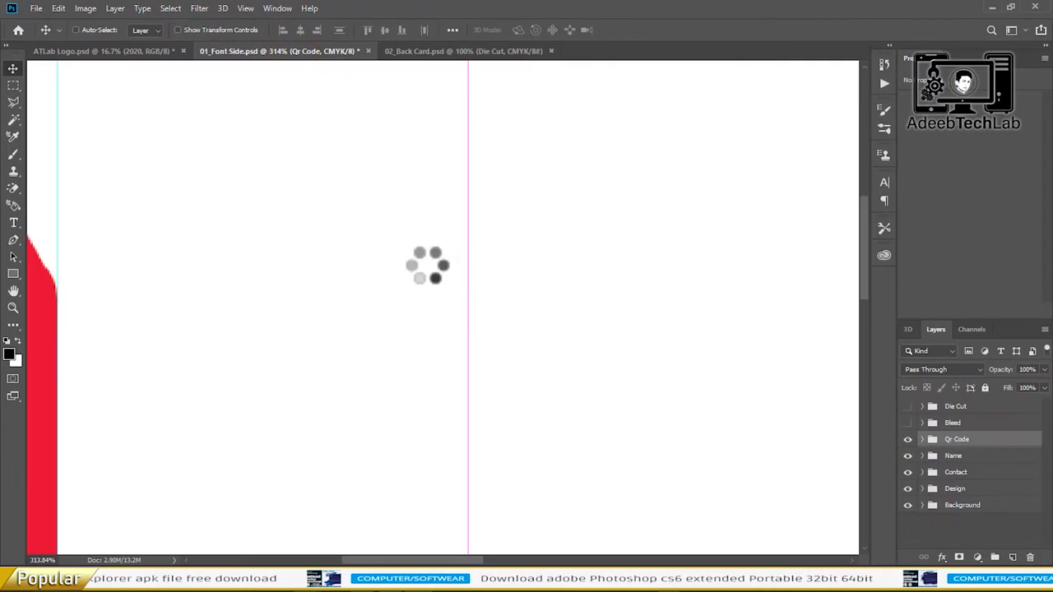
key(ctrl+t)
key(ctrl+0)
mouse_move(706, 260)
mouse_down()
mouse_move(697, 399)
mouse_move(494, 345)
mouse_up()
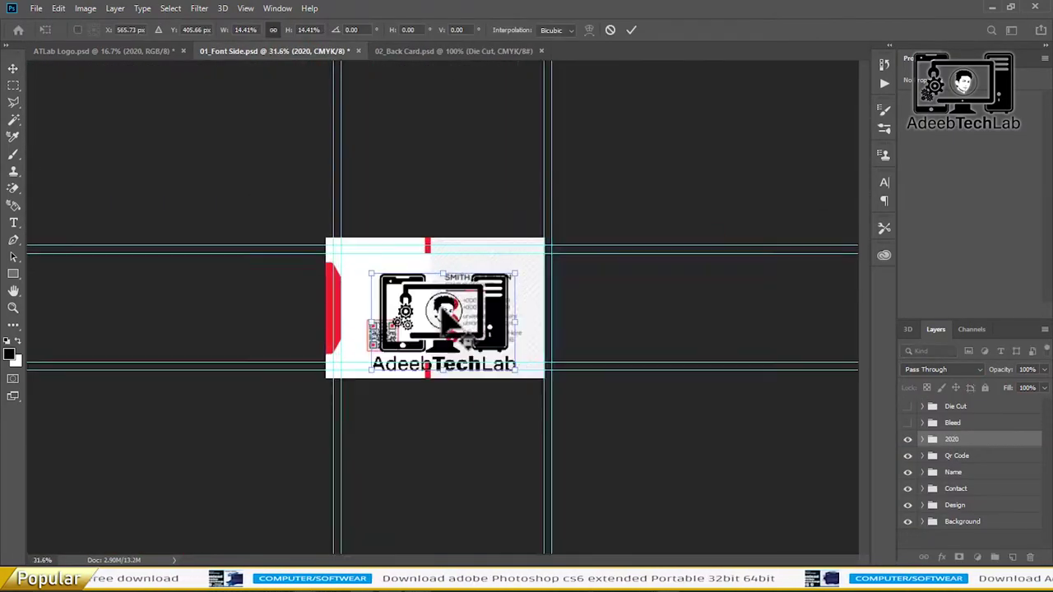
scroll(436, 312, up, 5)
drag(576, 272, 387, 239)
scroll(461, 362, up, 2)
scroll(461, 362, down, 5)
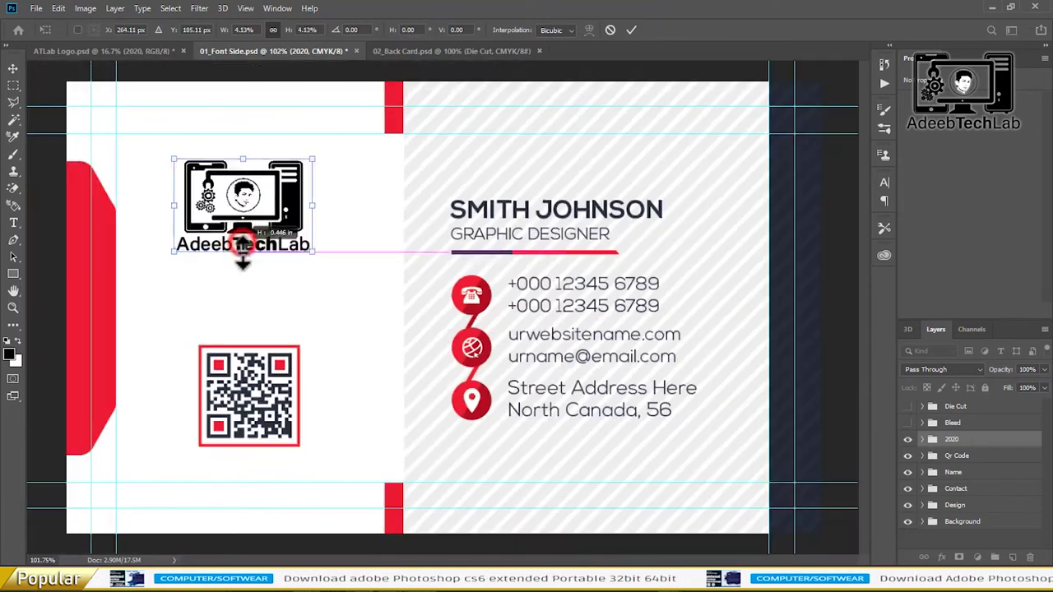
key(Return)
scroll(313, 223, up, 5)
scroll(494, 271, down, 3)
Give the logo's cpu and phone layers a red Color Overlay
click(494, 271)
double_click(988, 539)
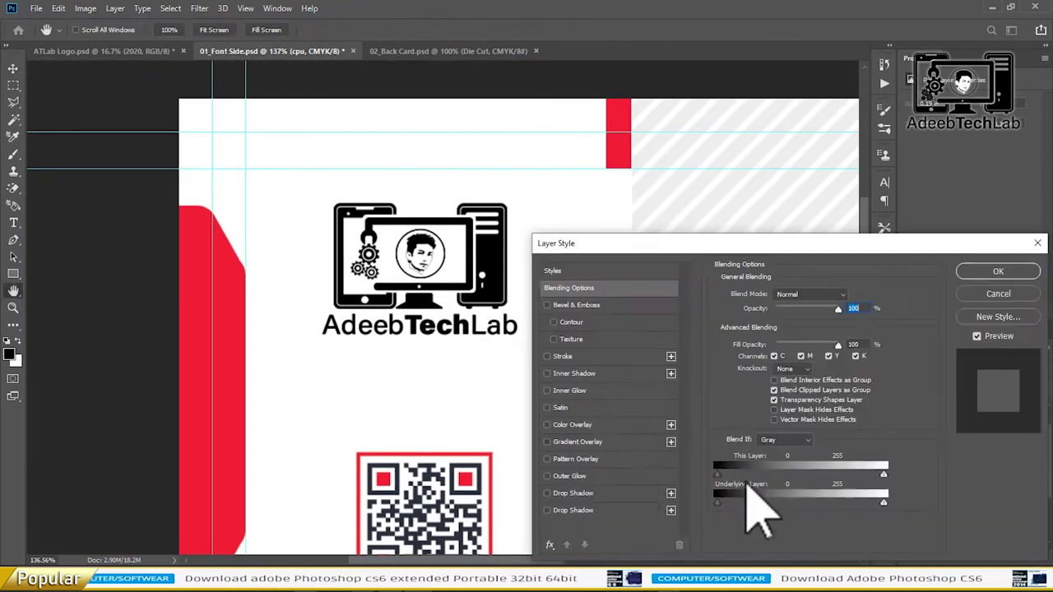
click(547, 428)
click(247, 370)
click(1006, 247)
click(1005, 272)
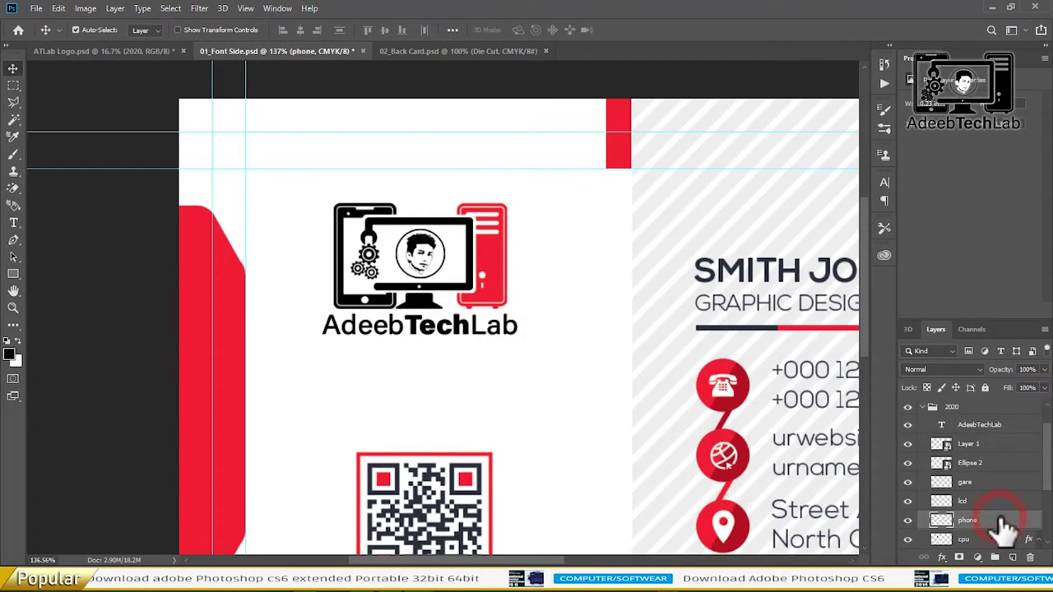
double_click(995, 519)
click(548, 423)
click(1003, 272)
Change the AdeebTechLab lettering colour to dark red
click(436, 329)
click(996, 229)
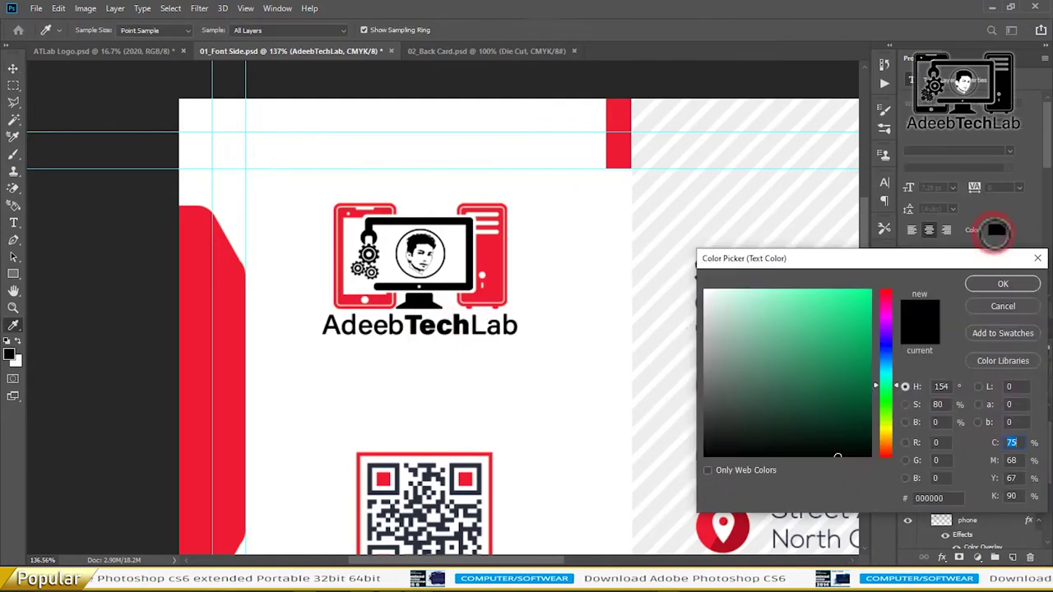
click(515, 247)
click(803, 357)
click(1003, 284)
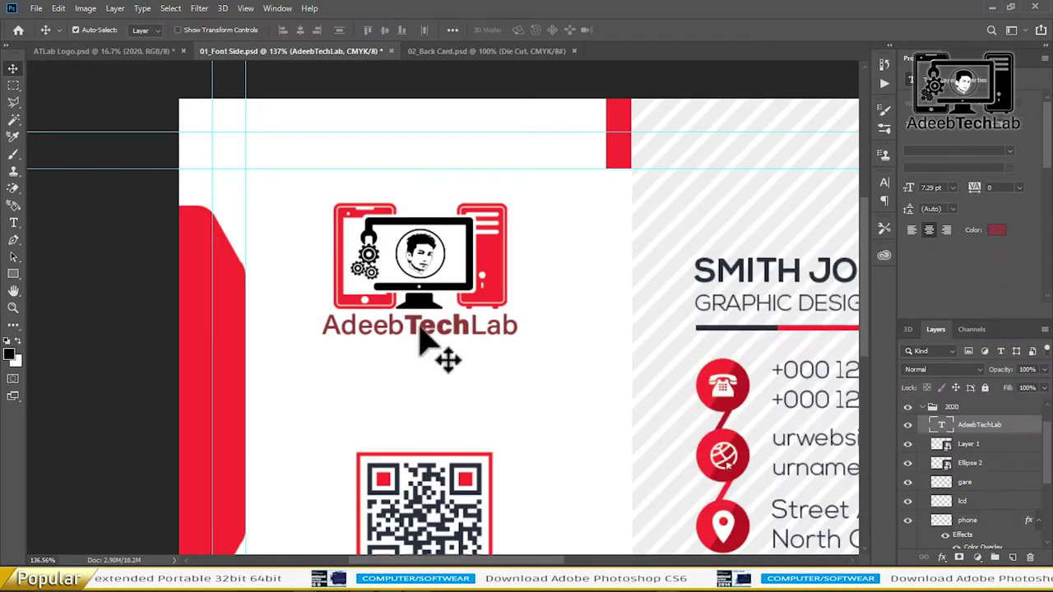
scroll(436, 352, up, 3)
Add red Color Overlays to the lcd screen and gear layers
double_click(1024, 503)
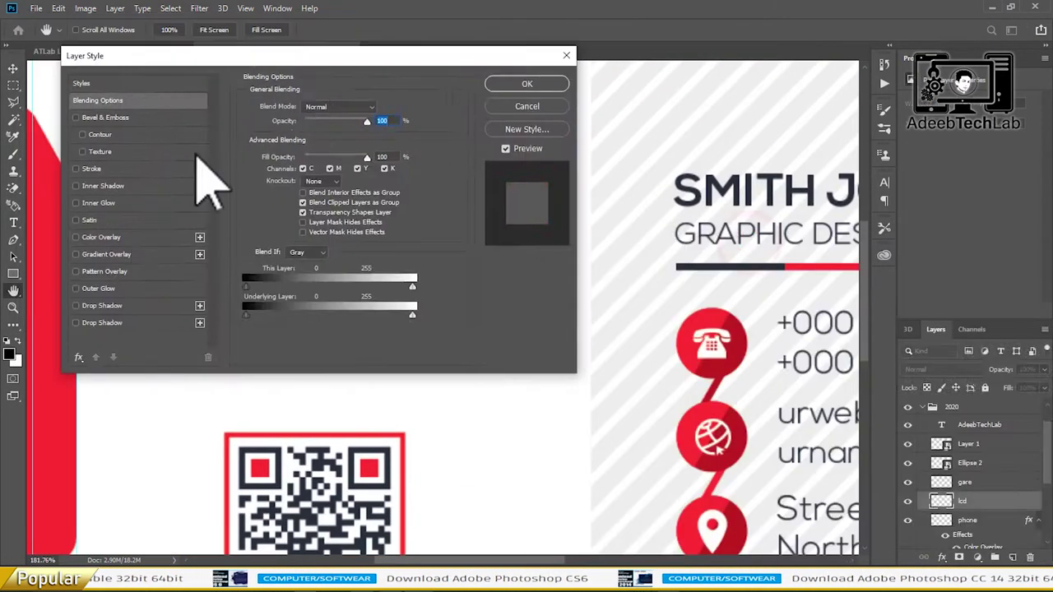
click(101, 233)
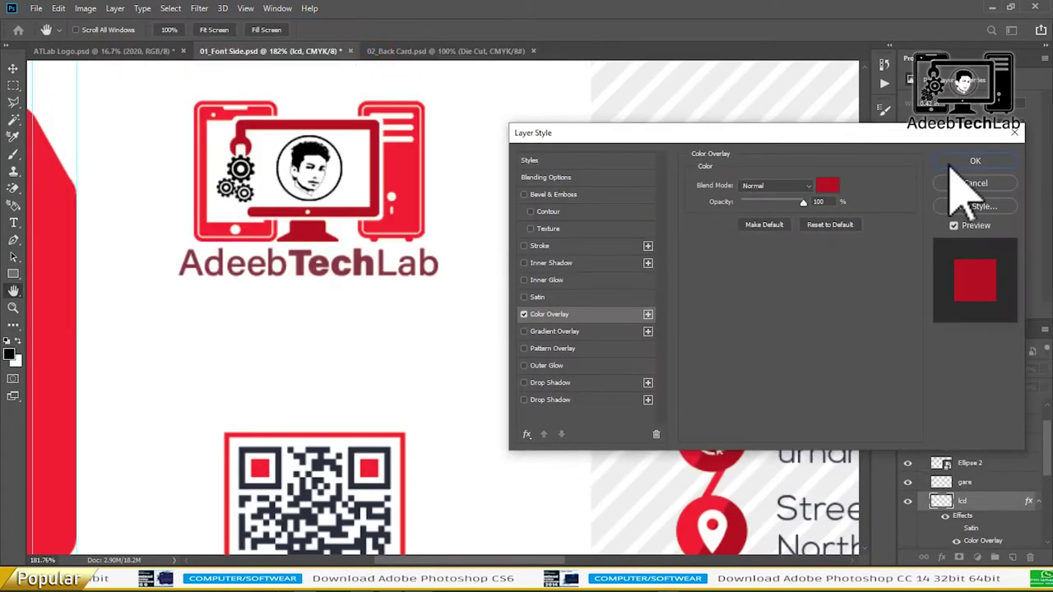
click(975, 161)
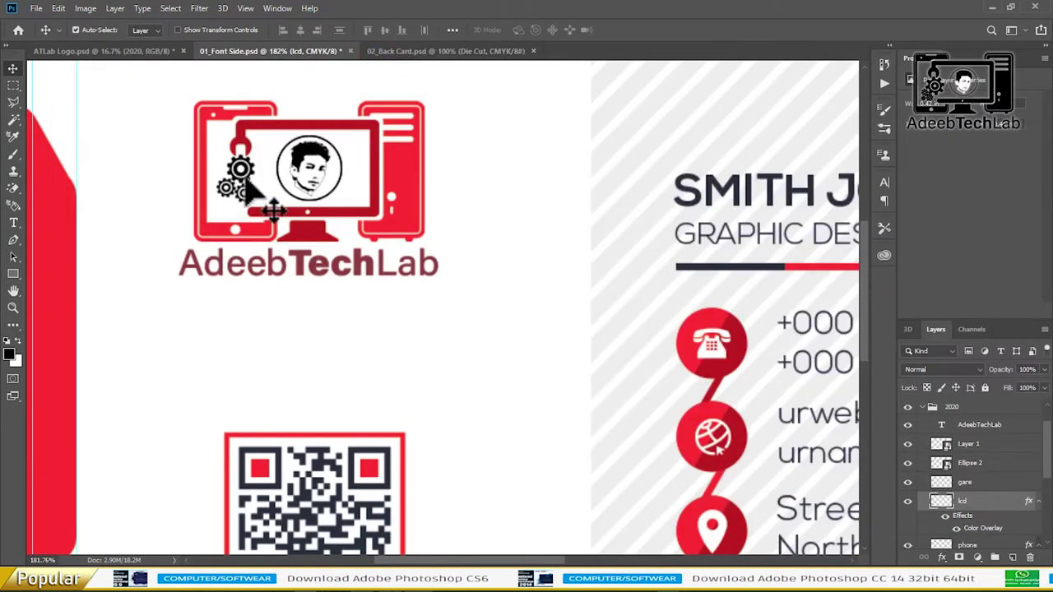
double_click(240, 173)
click(548, 313)
click(975, 161)
Apply a red Color Overlay to the Ellipse 2 photo ring
click(325, 141)
double_click(366, 169)
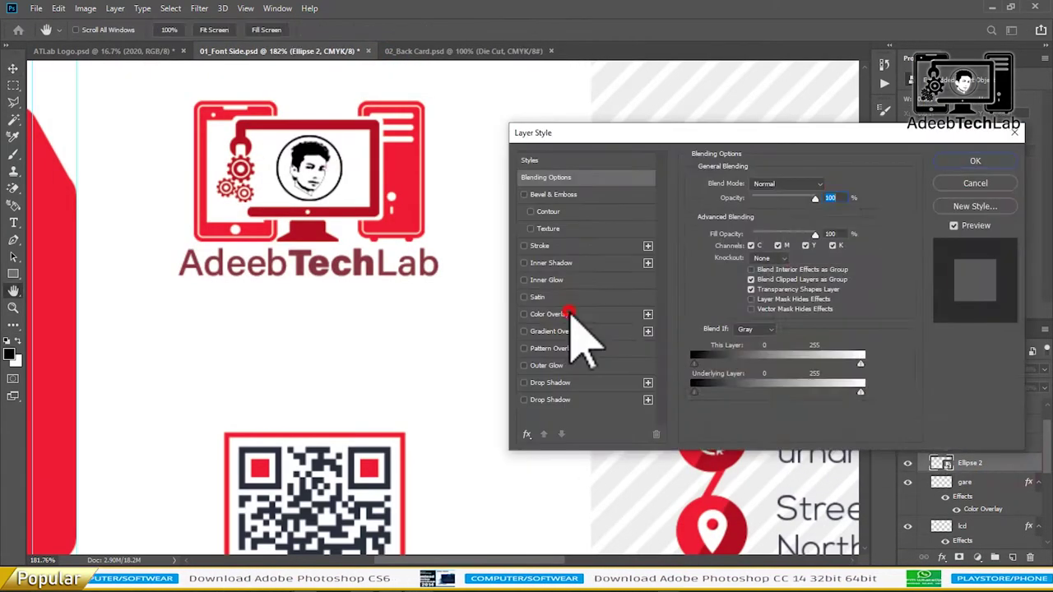
click(571, 310)
click(822, 183)
click(963, 266)
click(975, 161)
scroll(354, 333, down, 3)
scroll(811, 219, up, 3)
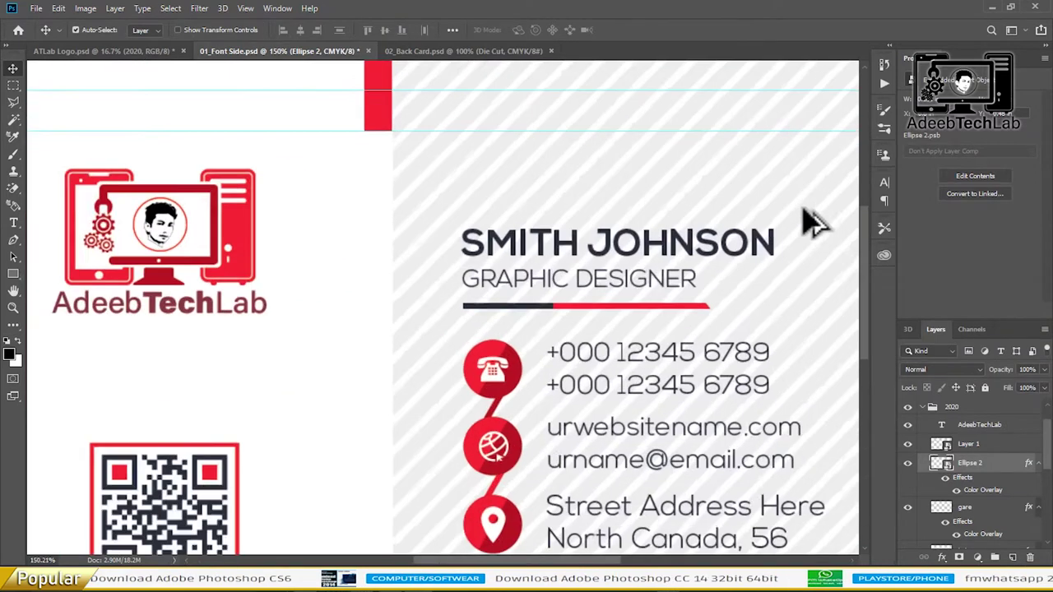
key(alt+Tab)
Replace SMITH JOHNSON with AdeebTechnologyLab in Lucida Fax
click(846, 55)
double_click(519, 237)
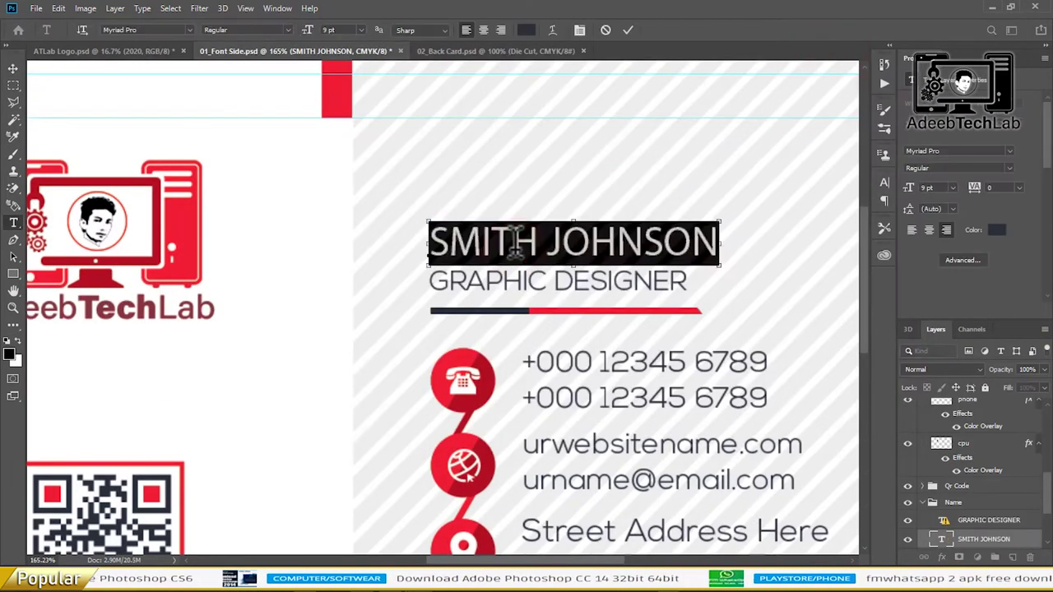
text(AdeebTechnologyLab)
key(ctrl+Return)
click(1008, 152)
click(983, 228)
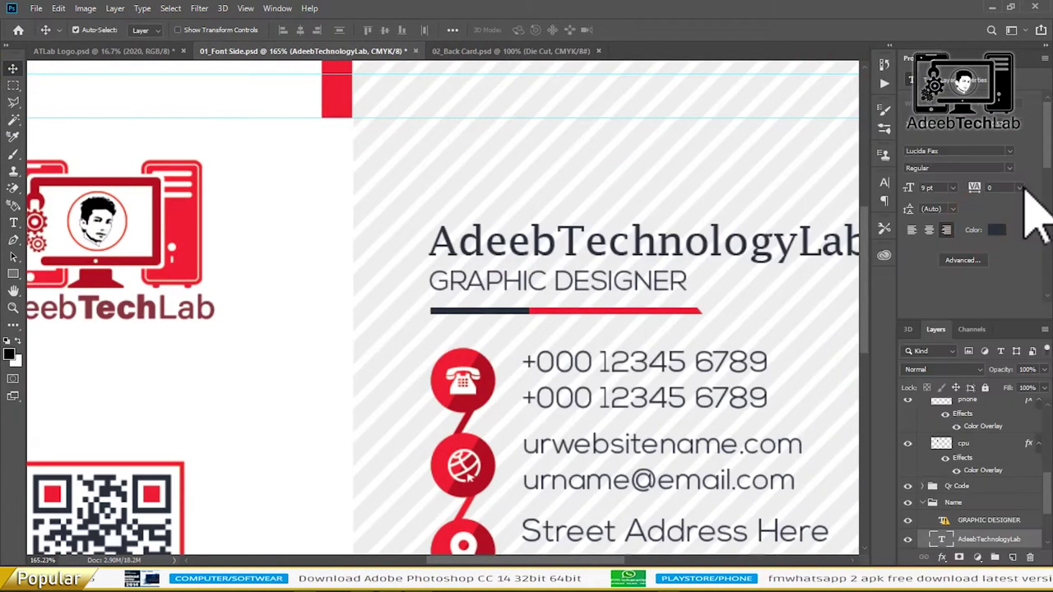
Replace GRAPHIC DESIGNER with the video-channel tagline copied from the notes
key(alt+Tab)
drag(246, 164, 520, 165)
key(ctrl+c)
key(alt+Tab)
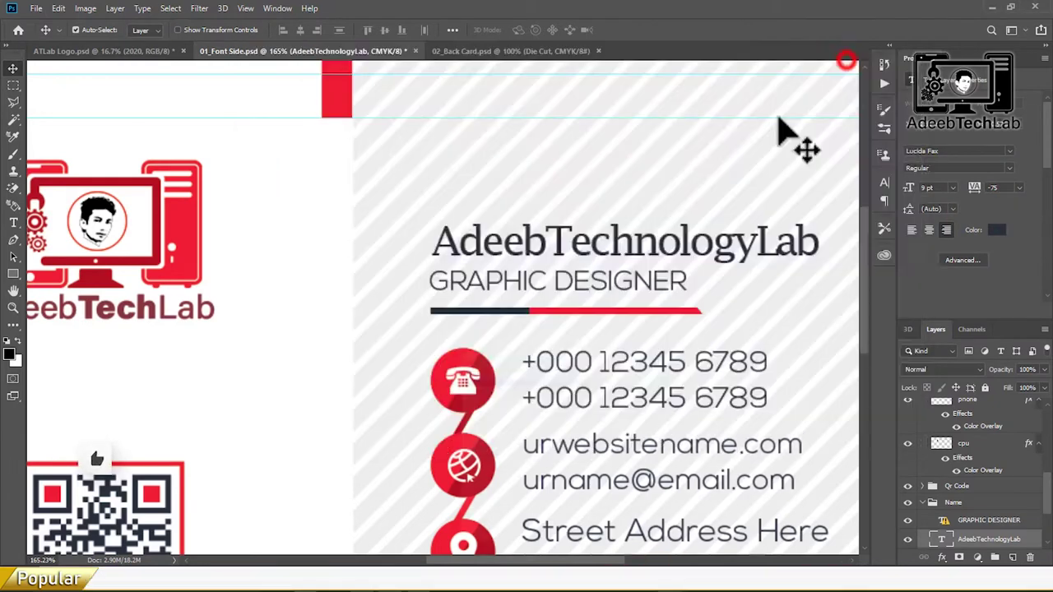
double_click(557, 281)
key(ctrl+v)
Move the tagline directly under the title, left-aligned with it
key(shift+Up)
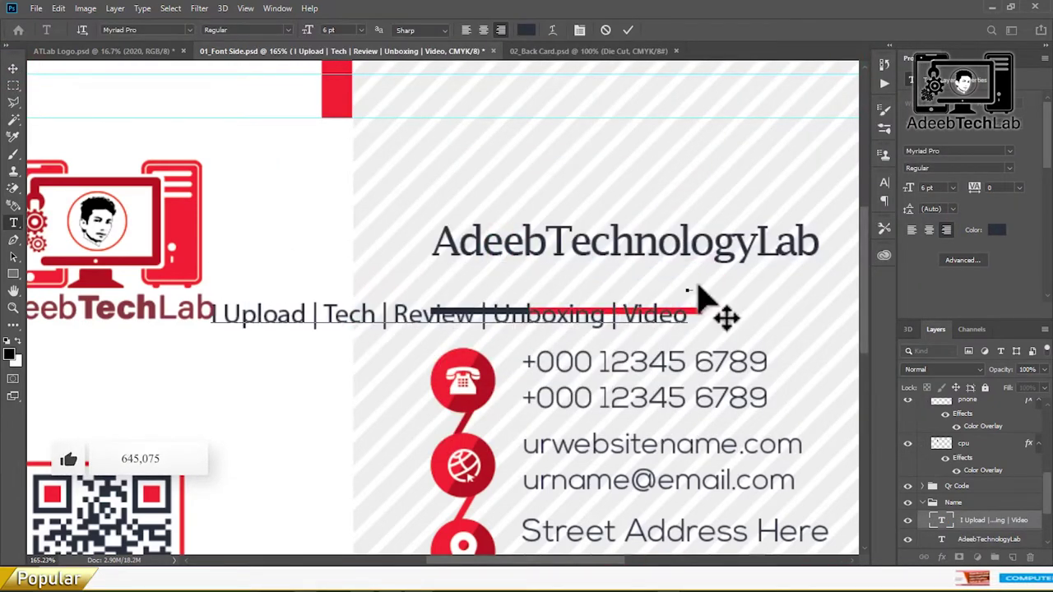
key(shift+Up)
key(ctrl+t)
drag(392, 284, 551, 284)
key(Return)
scroll(732, 370, down, 2)
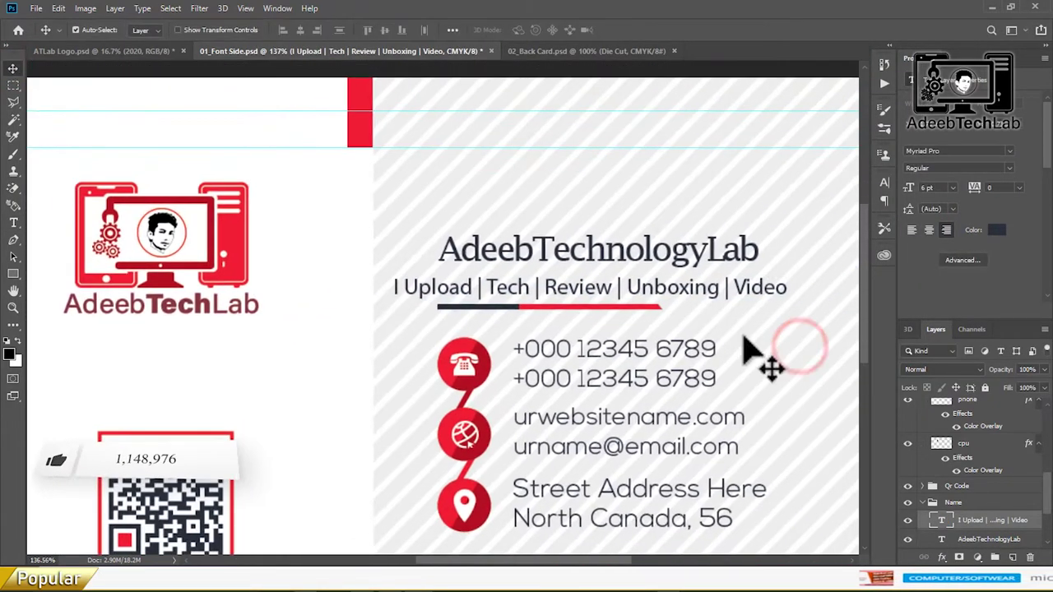
drag(683, 288, 724, 288)
drag(664, 313, 641, 313)
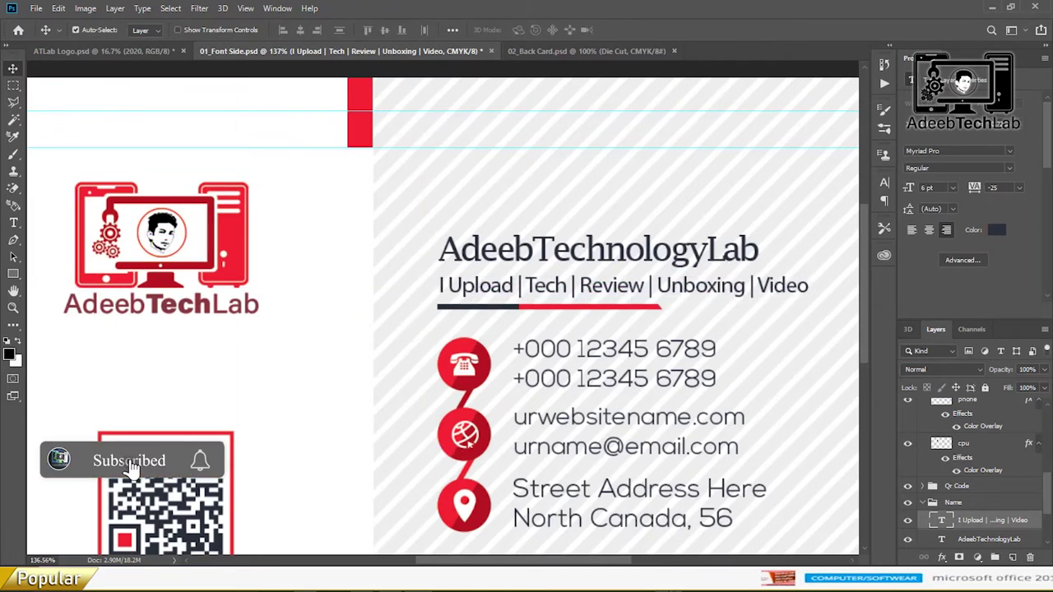
key(t)
click(598, 364)
Update the phone number line and enlarge it slightly
click(606, 247)
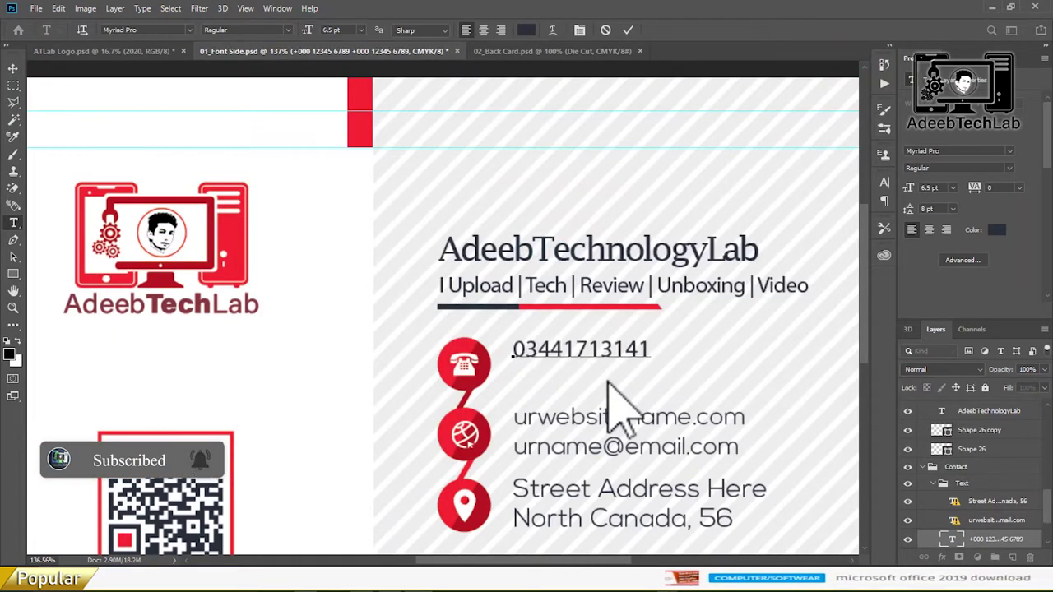
key(ctrl+Return)
key(v)
key(ctrl+t)
drag(650, 360, 706, 380)
key(Return)
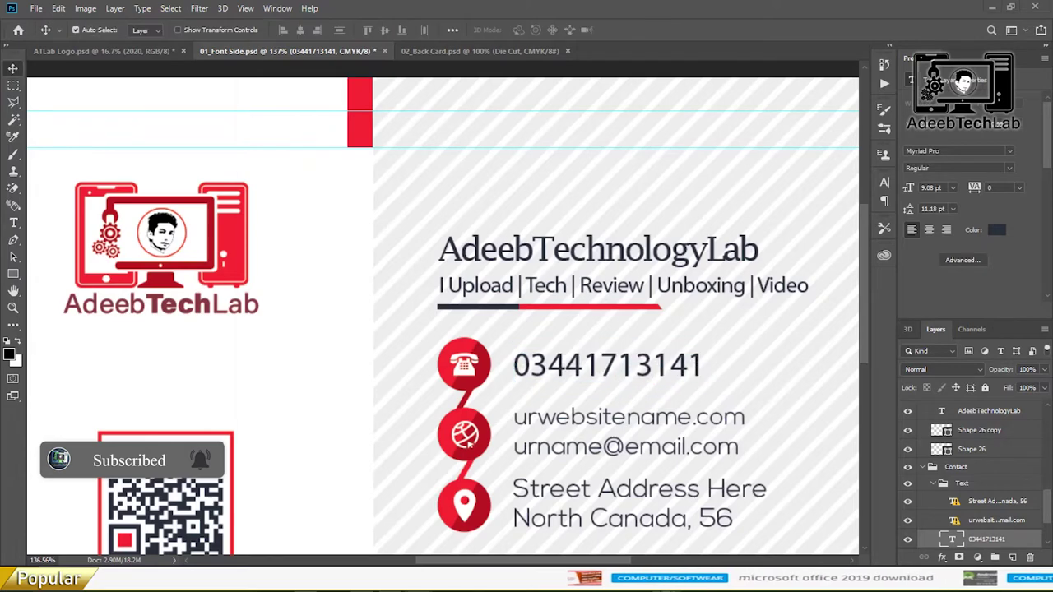
Paste the blog address and the channel's e-mail over the website and e-mail placeholders
key(alt+Tab)
key(ctrl+c)
key(alt+Tab)
double_click(625, 418)
key(ctrl+v)
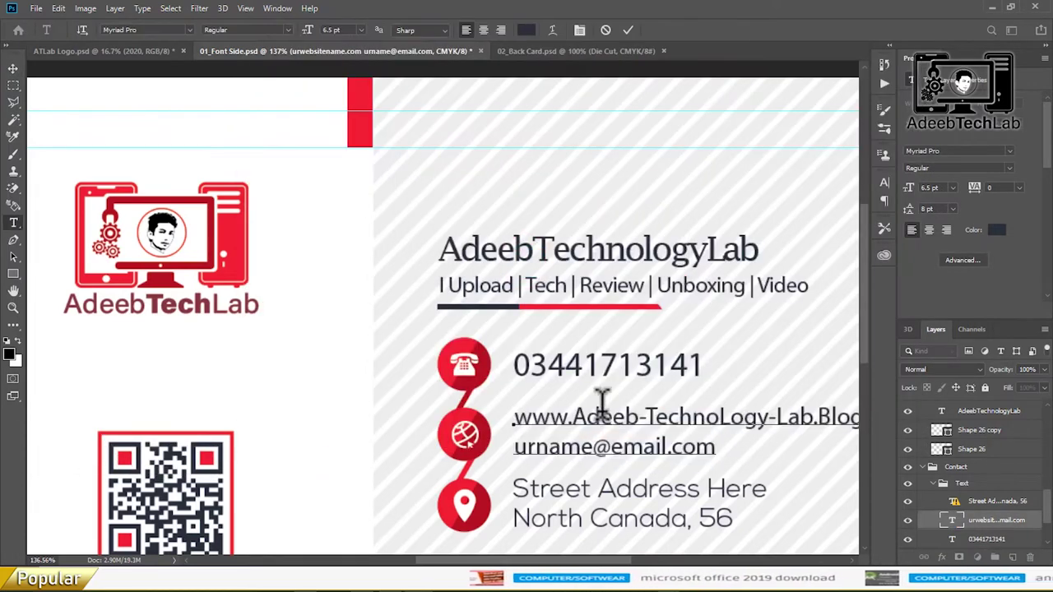
key(alt+Tab)
key(ctrl+c)
key(alt+Tab)
double_click(600, 446)
key(ctrl+v)
key(ctrl+Return)
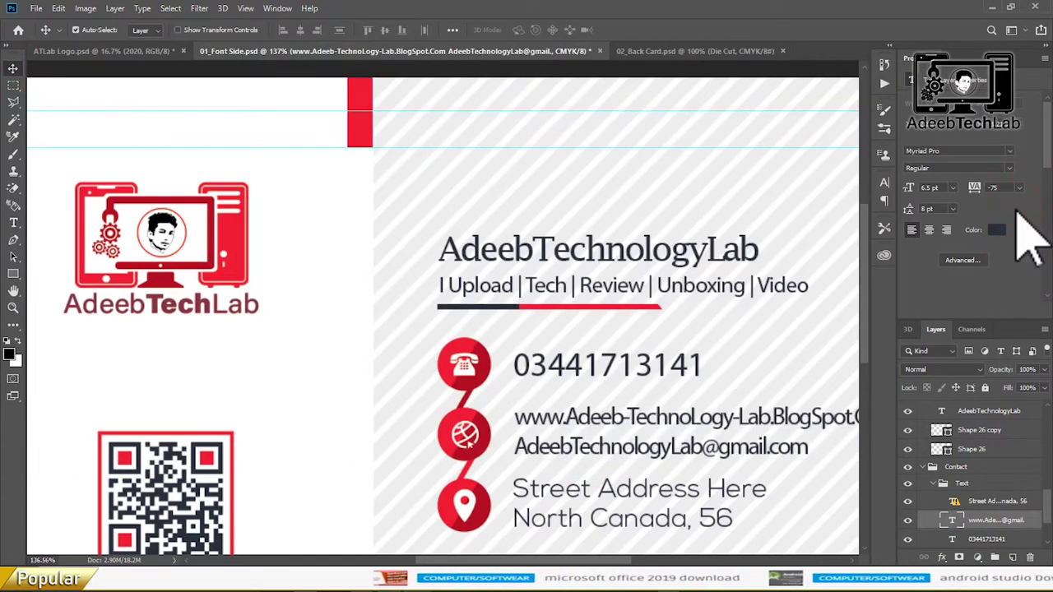
Shrink the website and e-mail text to fit and tighten tracking to -50
key(ctrl+minus)
key(ctrl+t)
drag(823, 354, 771, 346)
key(Return)
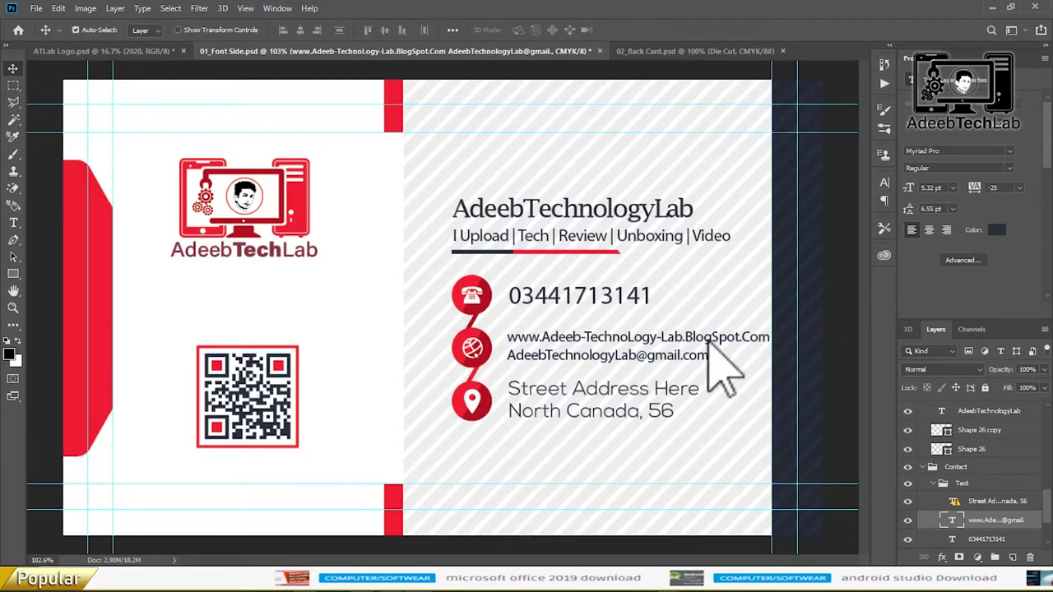
click(1018, 188)
click(999, 218)
key(ctrl+plus)
key(ctrl+t)
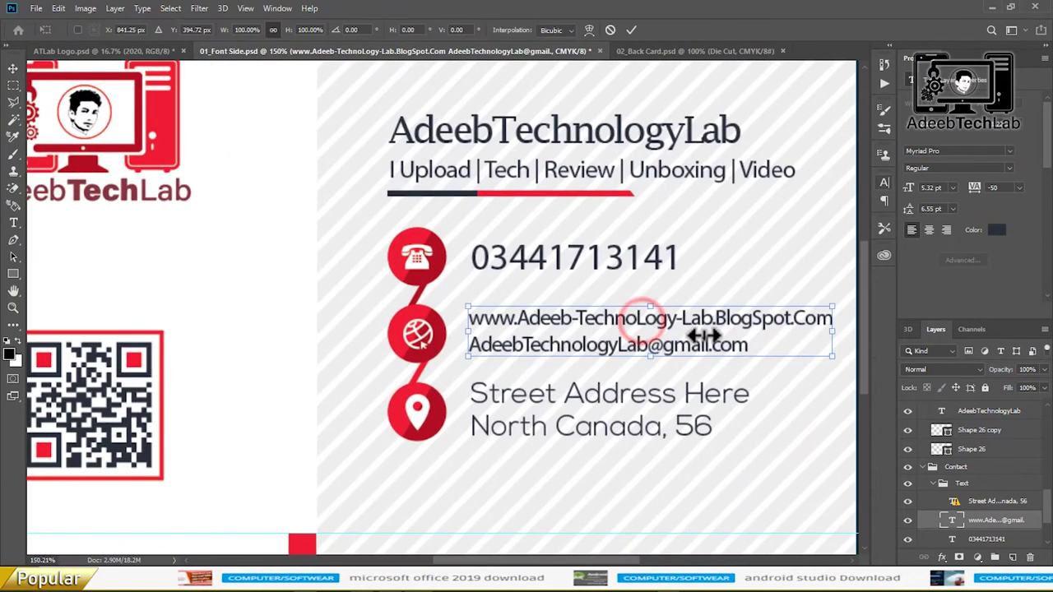
key(Return)
Replace the placeholder street address with the new address, wrapped onto three lines
key(alt+Tab)
drag(249, 179, 428, 178)
key(ctrl+c)
double_click(557, 446)
key(ctrl+v)
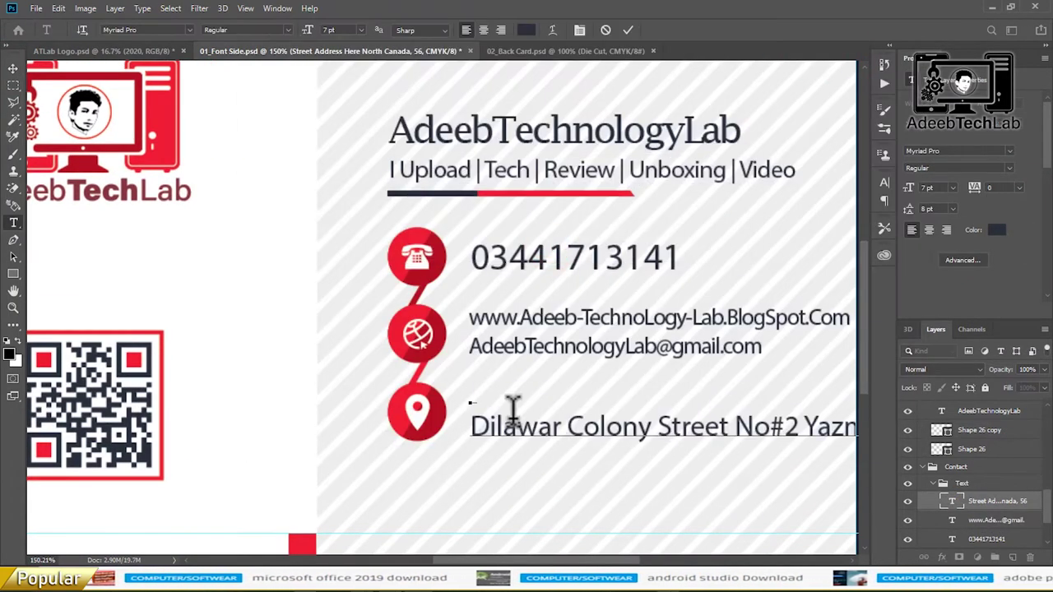
key(BackSpace)
key(ctrl+0)
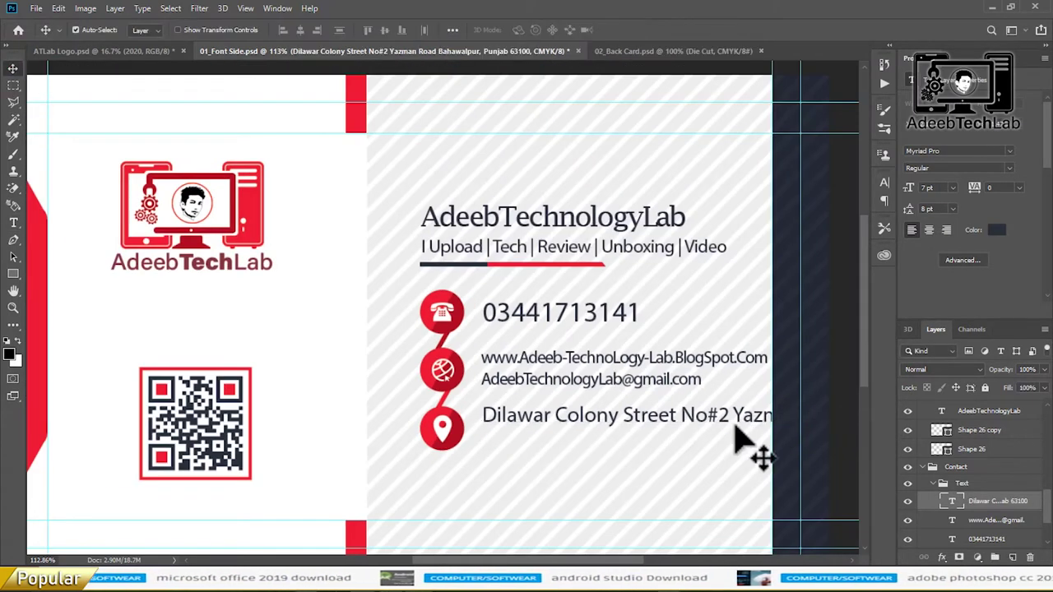
click(732, 415)
key(Return)
click(606, 440)
key(Return)
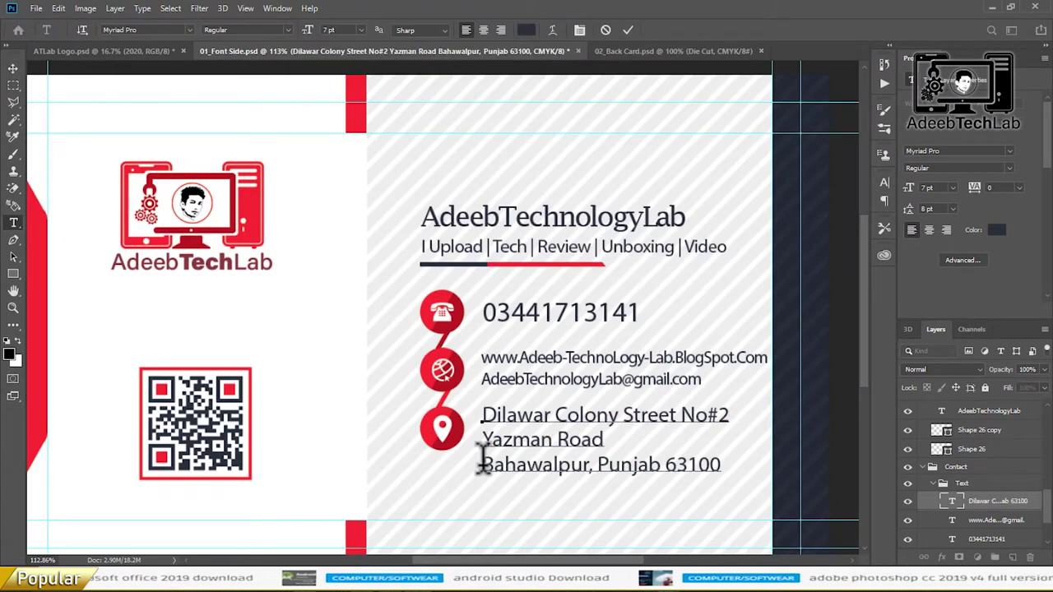
key(BackSpace)
click(13, 68)
Swap the old QR code for the downloaded YouTube QR image, sized into the red frame
scroll(489, 435, down, 1)
scroll(353, 423, up, 3)
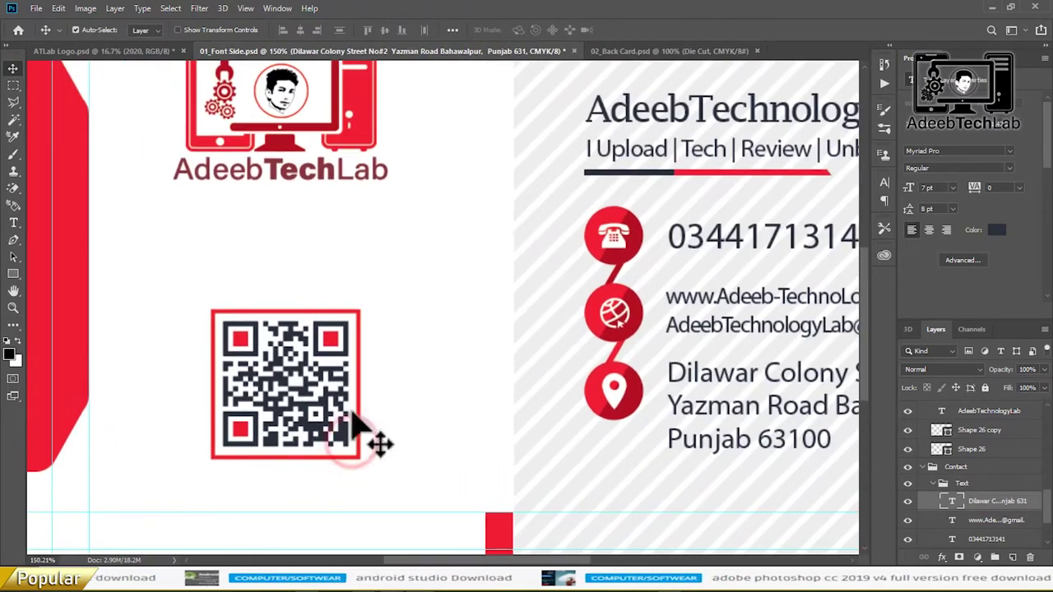
click(353, 423)
click(1020, 456)
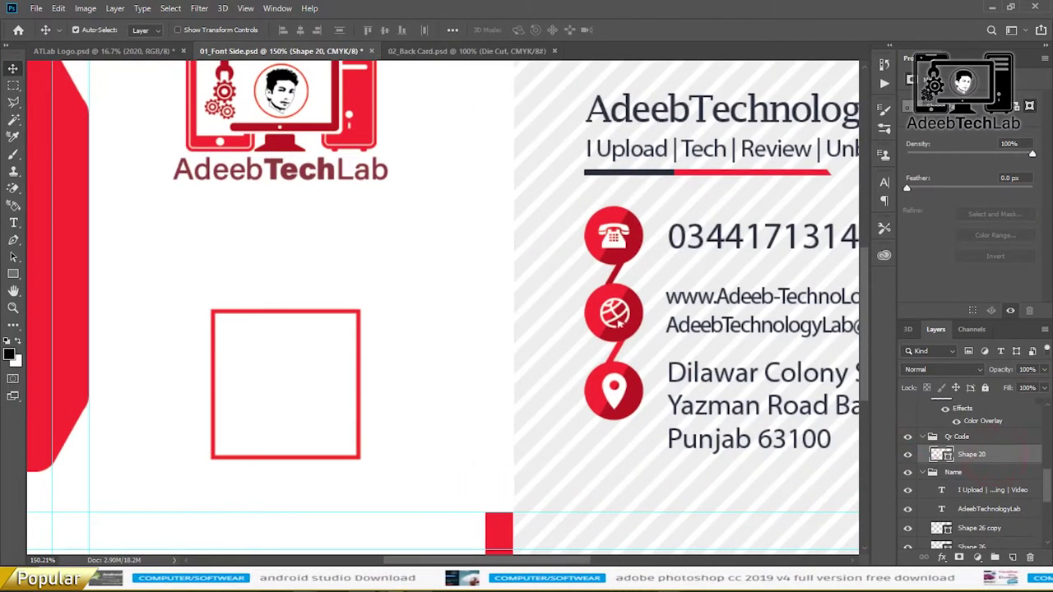
key(super+e)
click(47, 223)
scroll(369, 387, down, 5)
drag(884, 318, 177, 337)
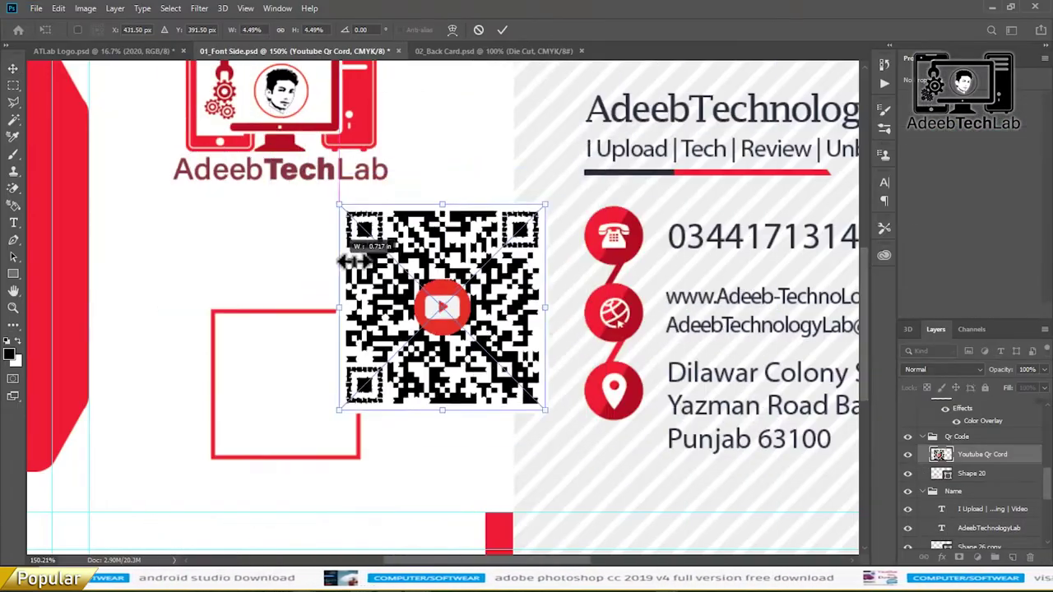
drag(444, 297, 300, 387)
key(Return)
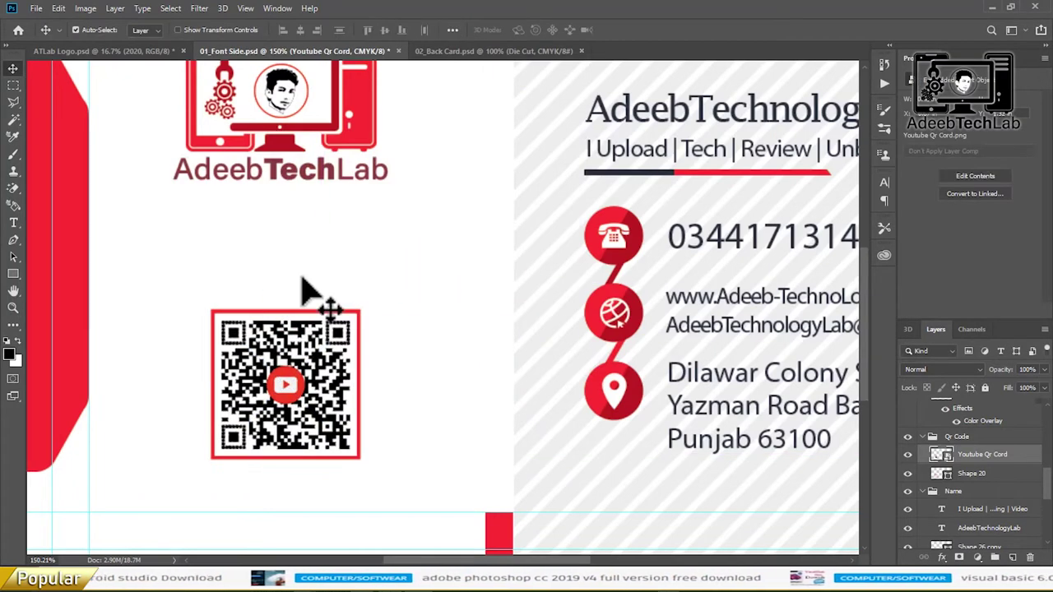
key(ctrl+0)
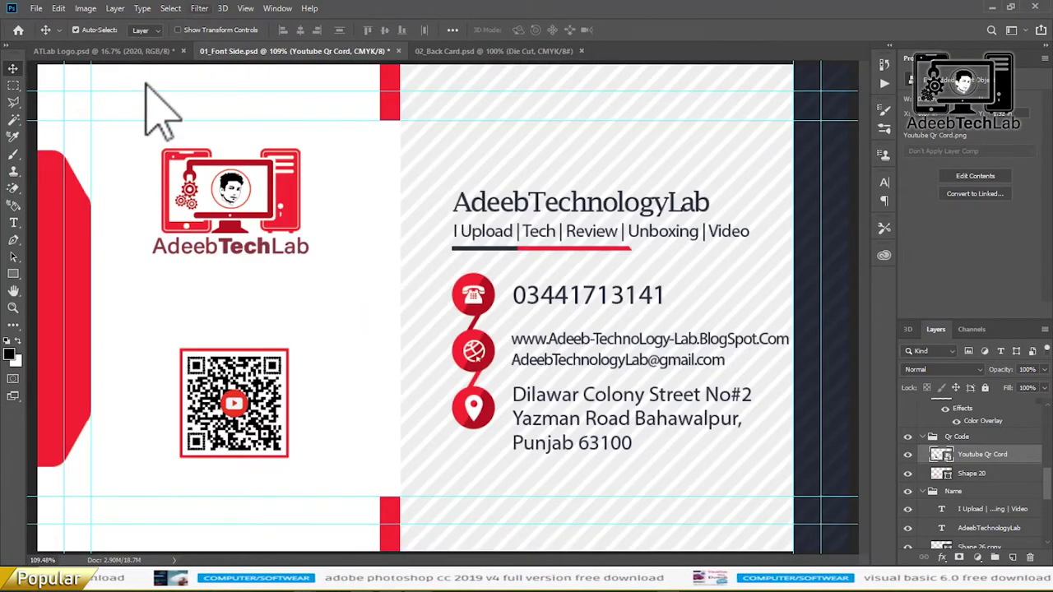
Convert the front card to RGB Color mode, merging its layers
click(86, 9)
mouse_move(123, 23)
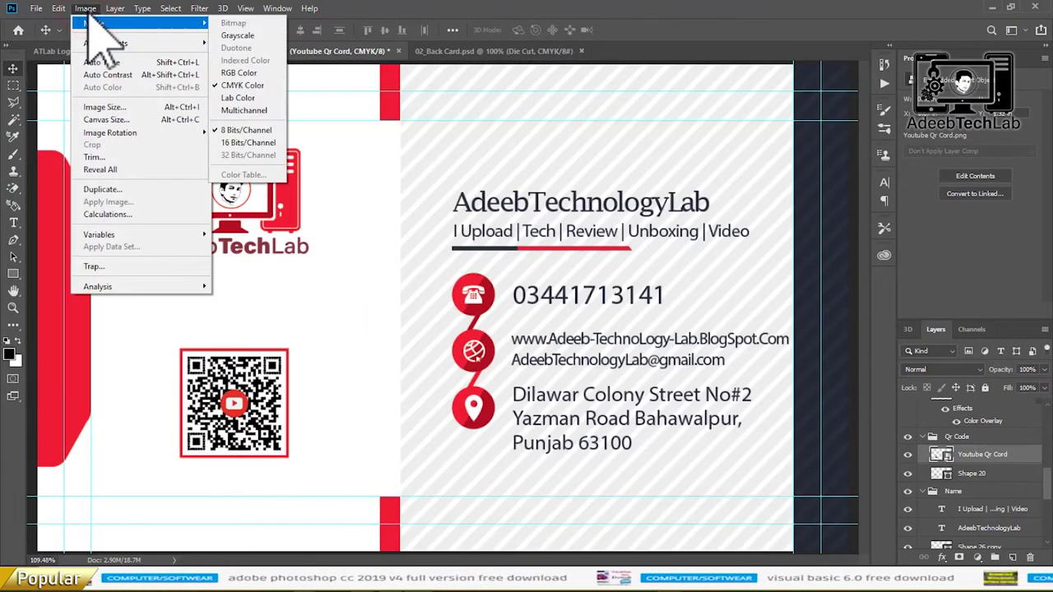
click(263, 75)
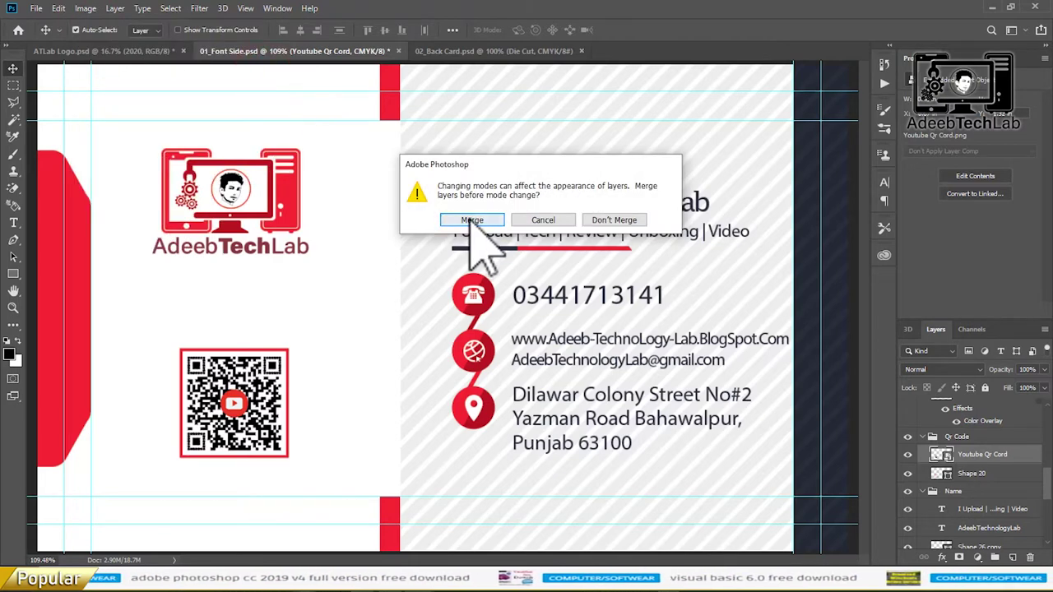
click(471, 219)
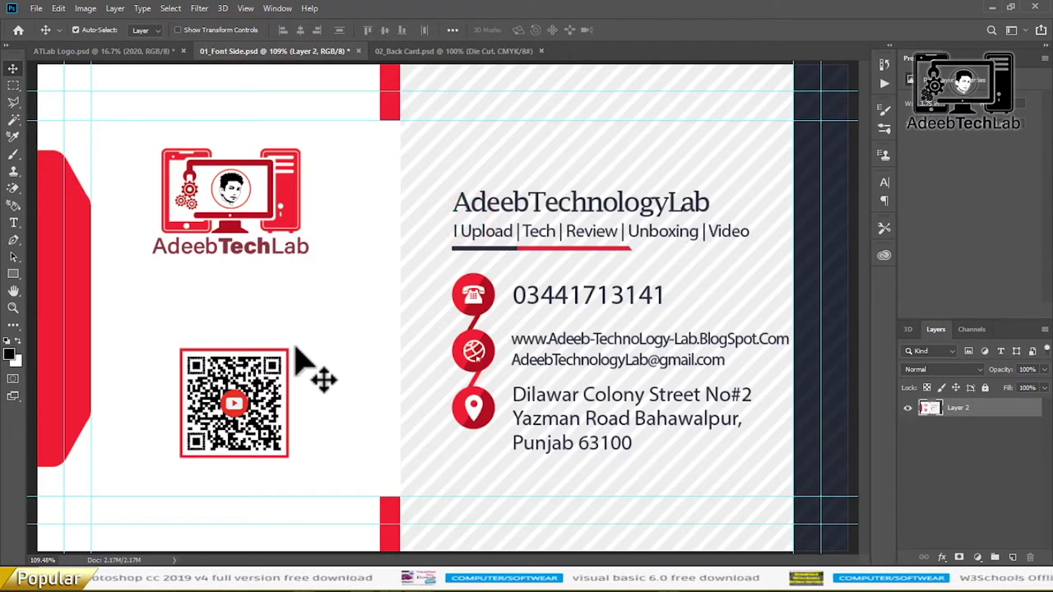
Save it as 01_Font Side.jpg at JPEG quality 12 (Maximum)
key(ctrl+shift+s)
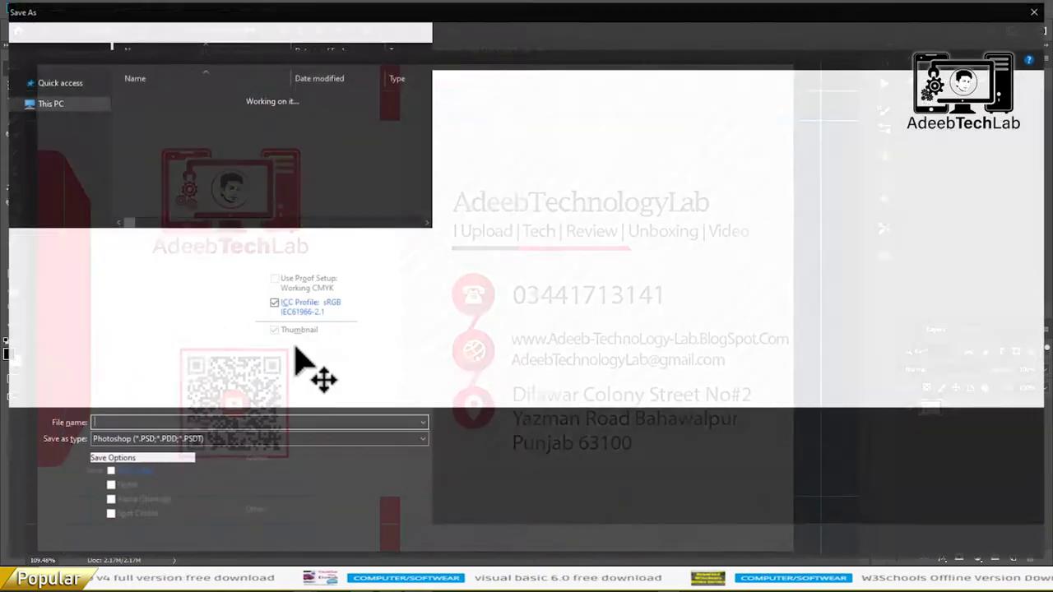
click(211, 440)
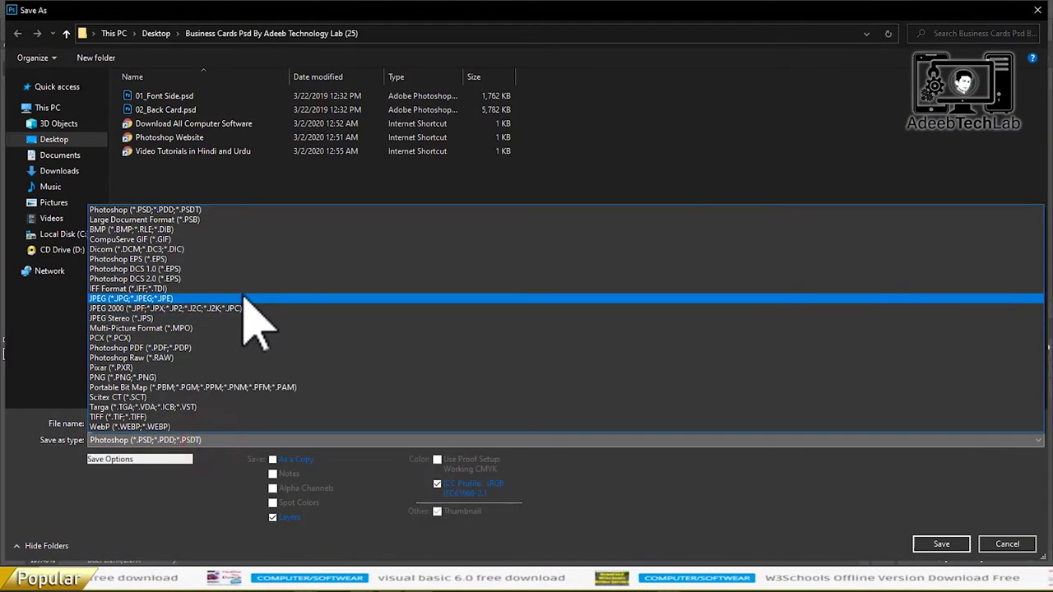
click(244, 298)
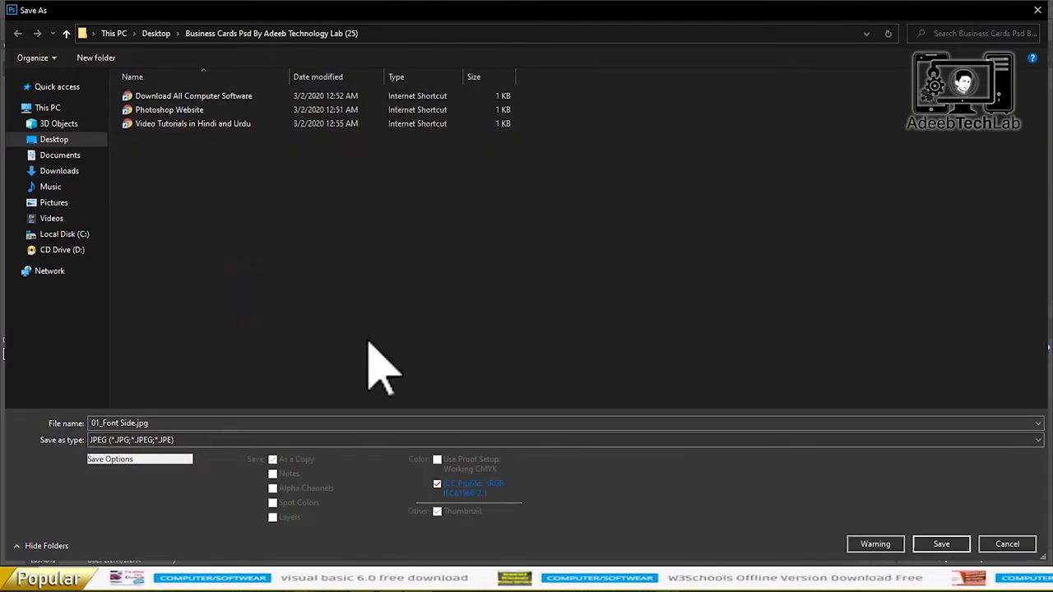
click(939, 544)
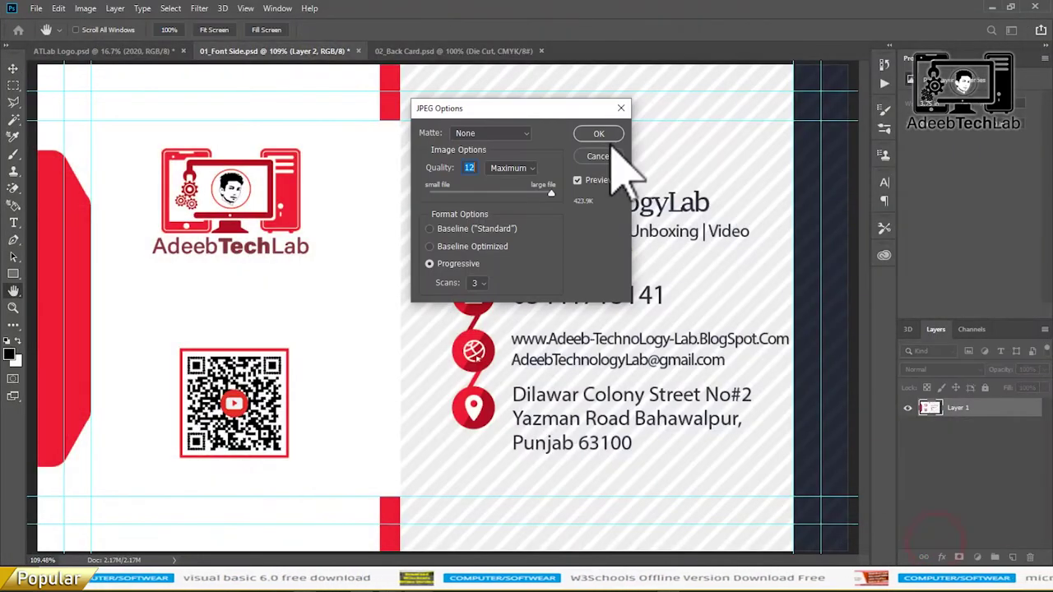
click(600, 134)
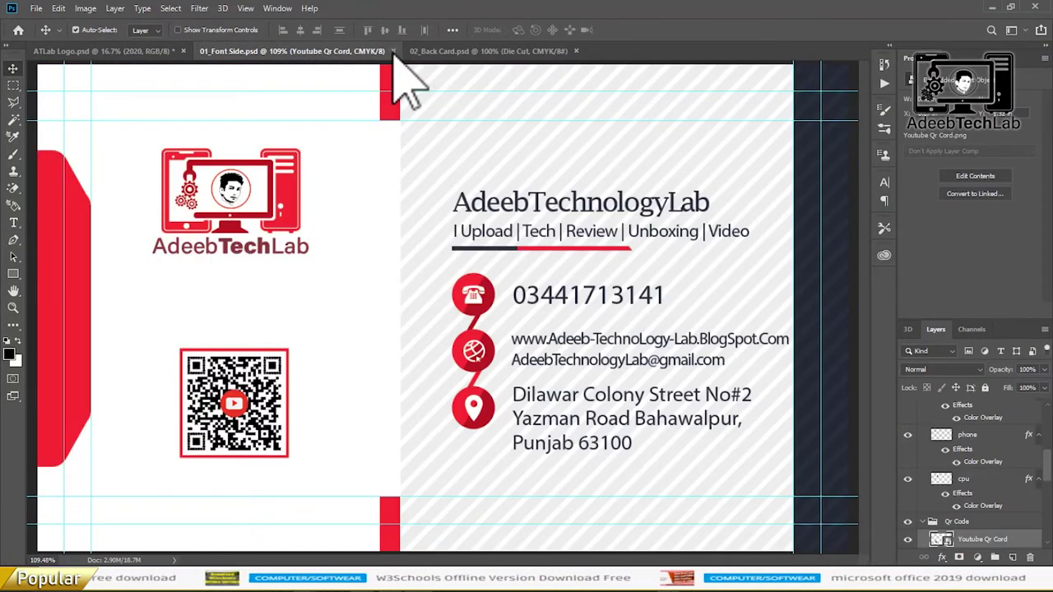
Select the cpu layer and then the 2020 group in the current card
click(280, 197)
scroll(1018, 455, up, 3)
scroll(1018, 456, up, 3)
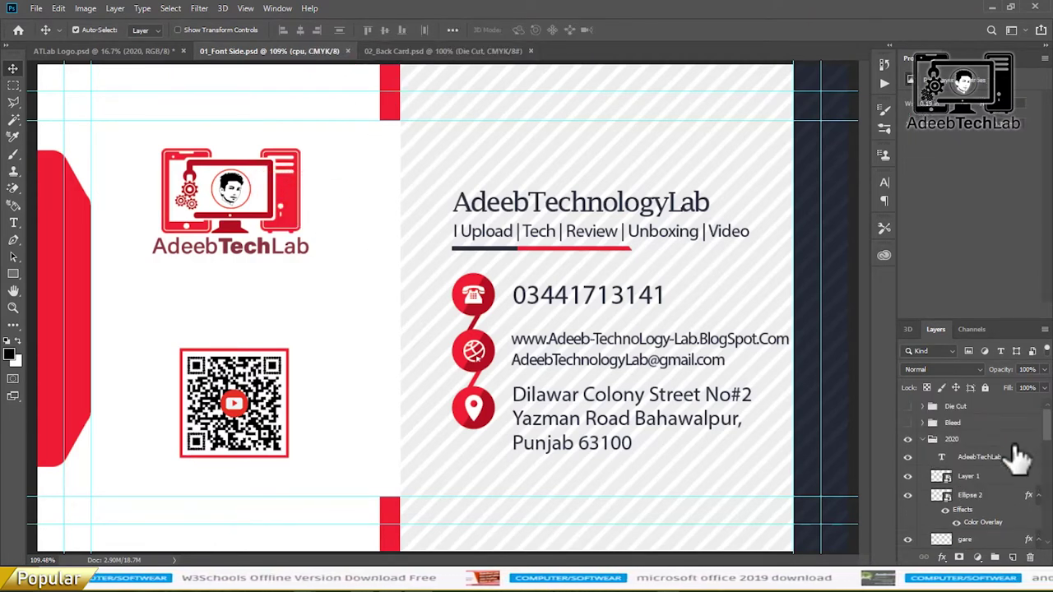
click(987, 441)
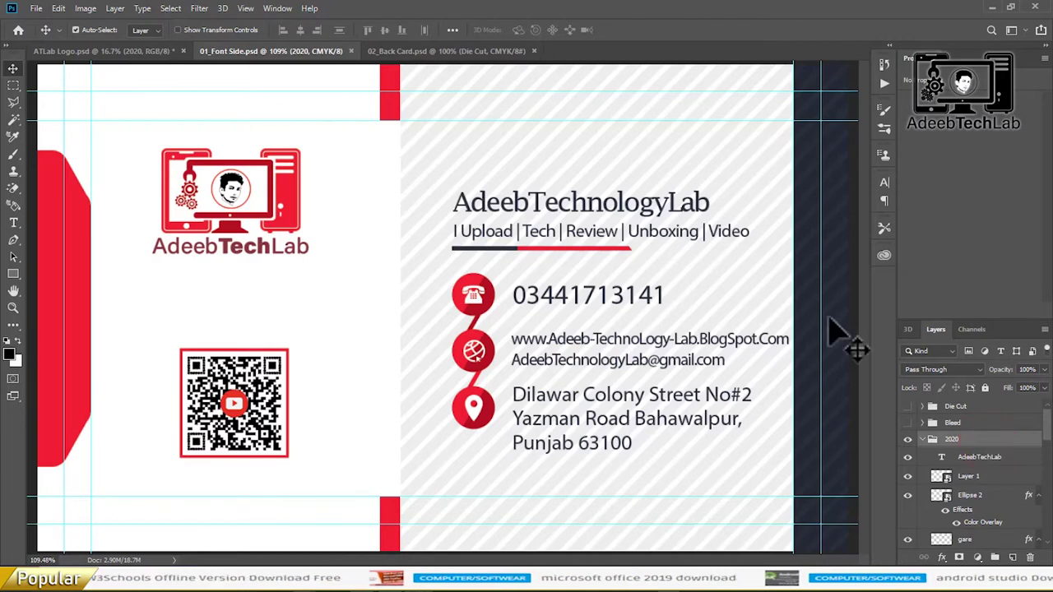
On the back card document, select the collapsed TECHPRO Logo group
click(493, 53)
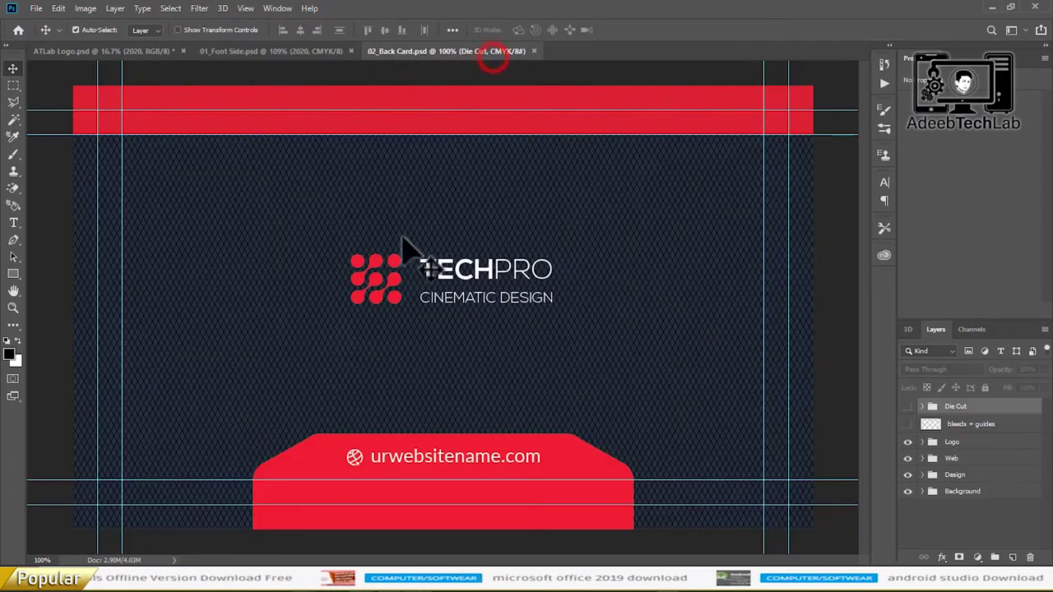
scroll(368, 307, up, 2)
scroll(368, 307, up, 3)
click(368, 307)
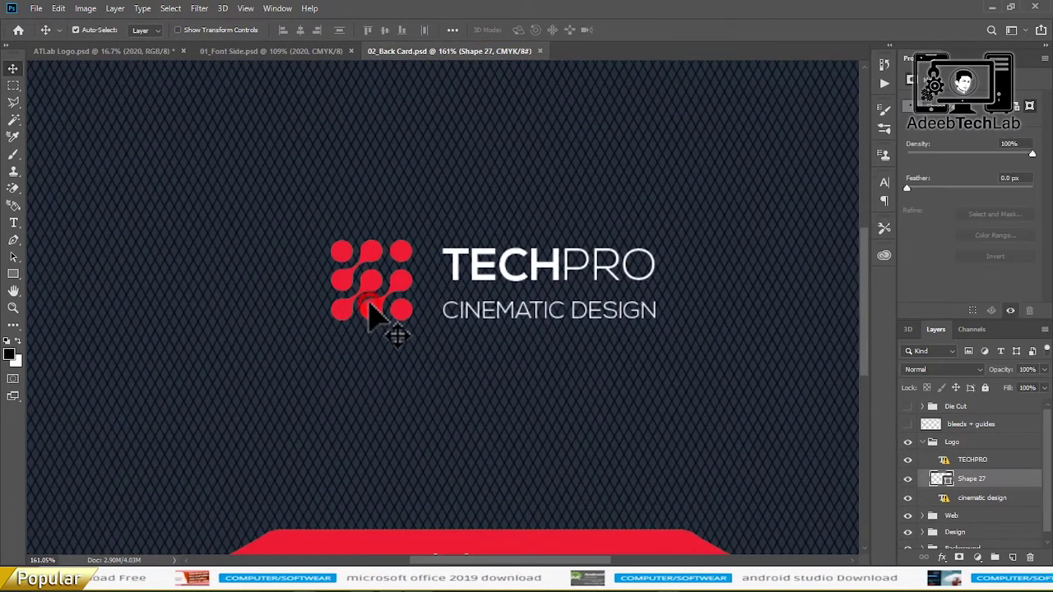
click(1028, 442)
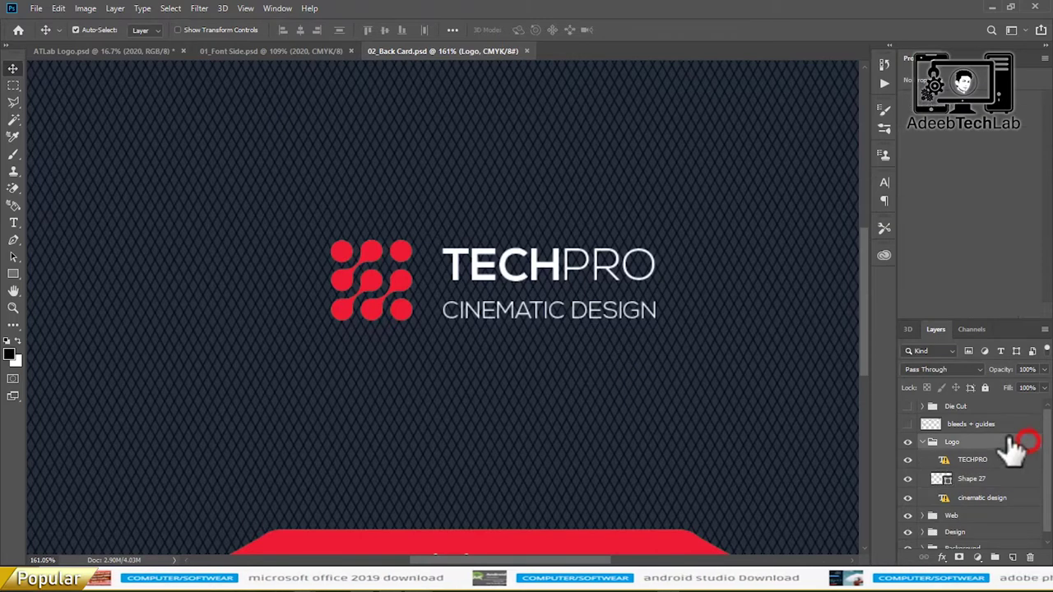
click(451, 331)
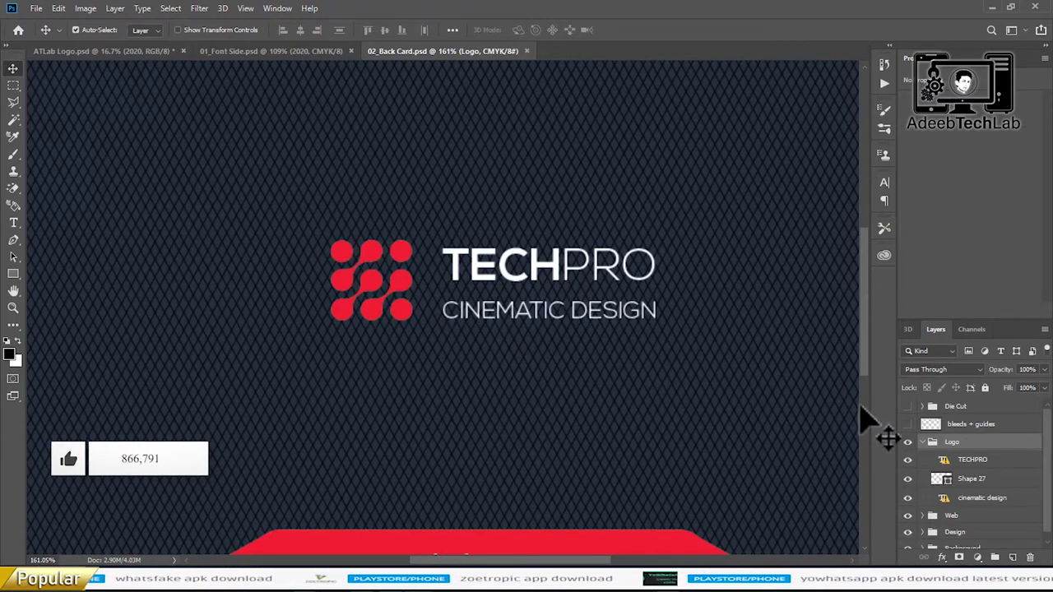
double_click(1018, 444)
click(976, 183)
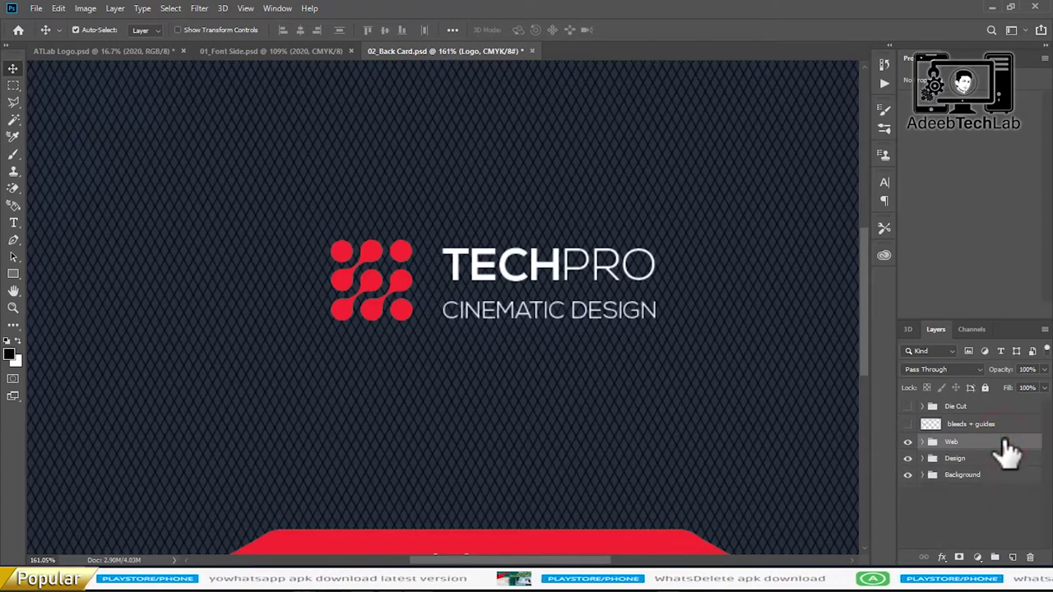
Delete the TECHPRO logo and paste the AdeebTechLab logo, ready for Free Transform
key(Delete)
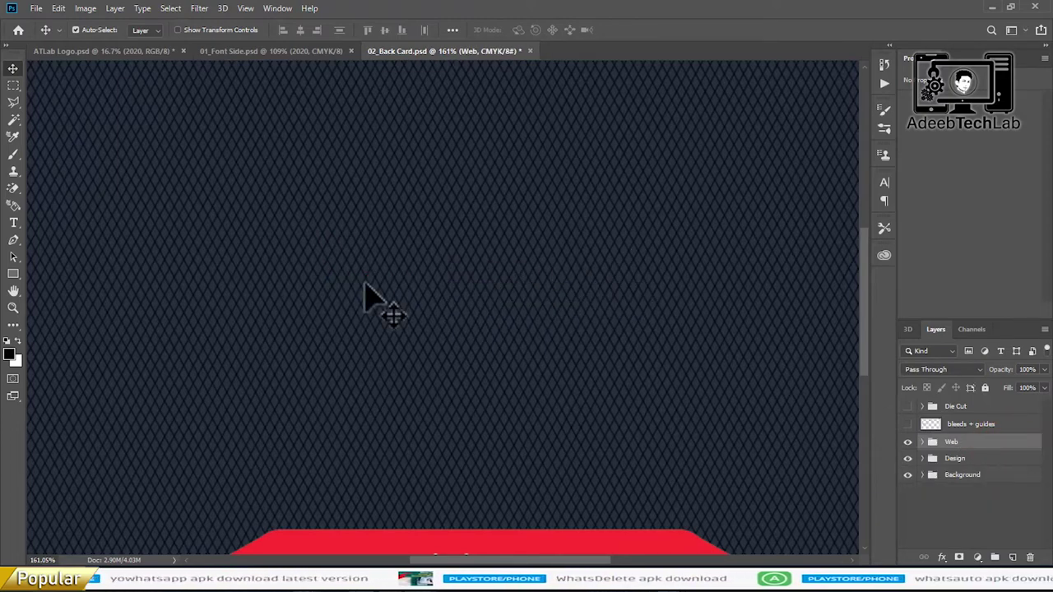
key(ctrl+v)
key(ctrl+t)
key(ctrl+1)
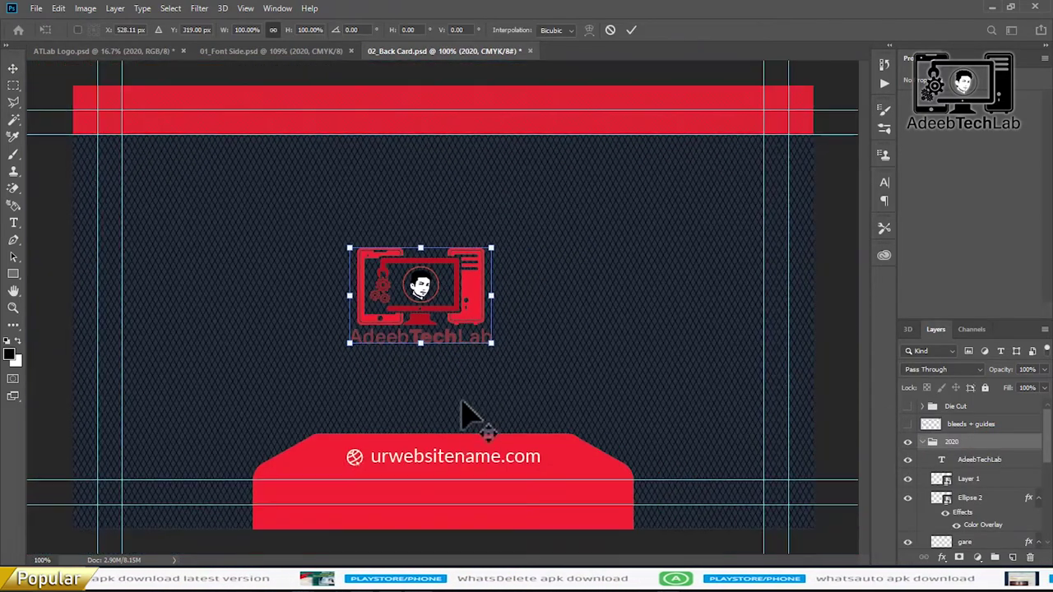
Move the AdeebTechLab logo into place and give its phone a white Color Overlay
drag(445, 300, 458, 280)
key(Return)
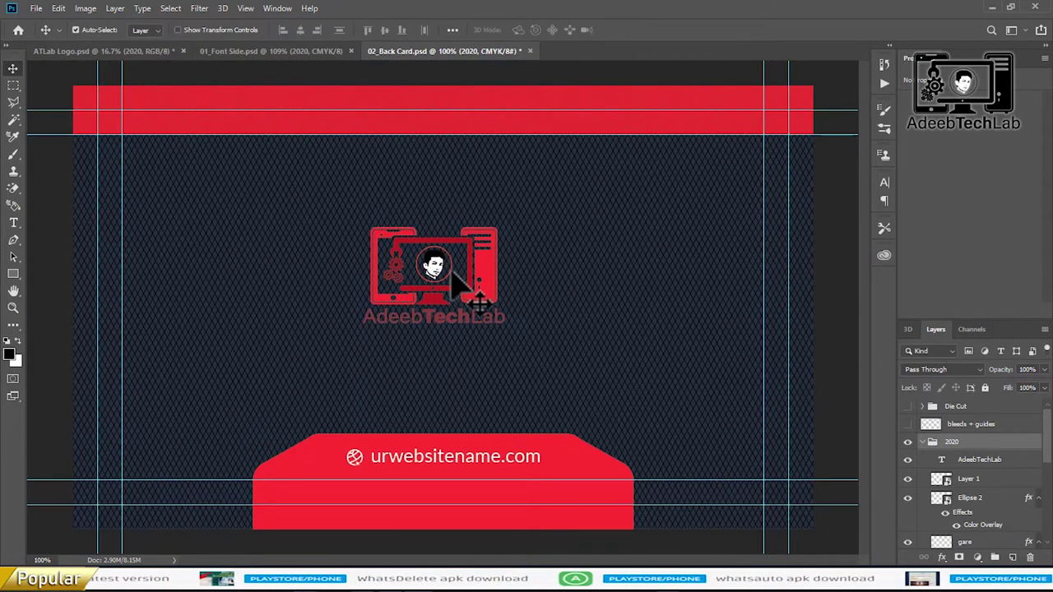
click(387, 312)
double_click(1005, 520)
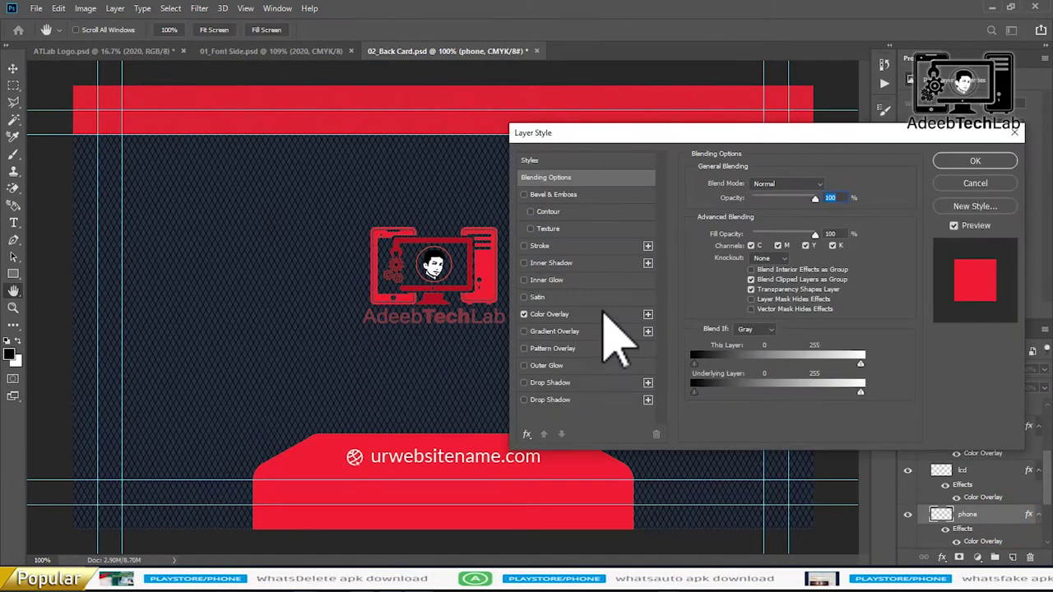
click(604, 314)
click(827, 185)
click(705, 292)
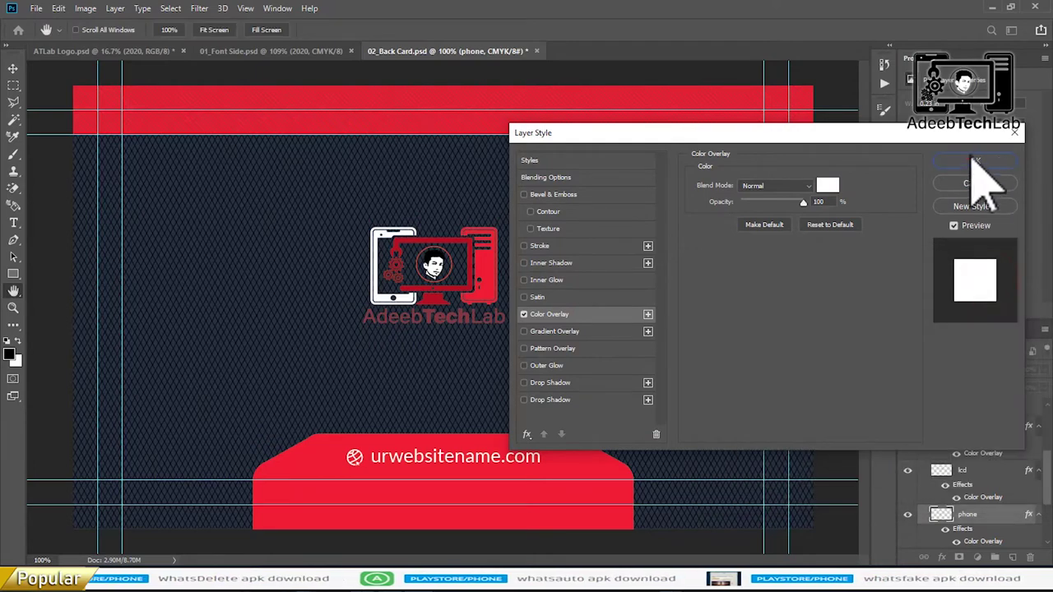
click(975, 161)
Change the AdeebTechLab name text colour to white
scroll(630, 242, up, 3)
scroll(374, 300, up, 2)
click(355, 355)
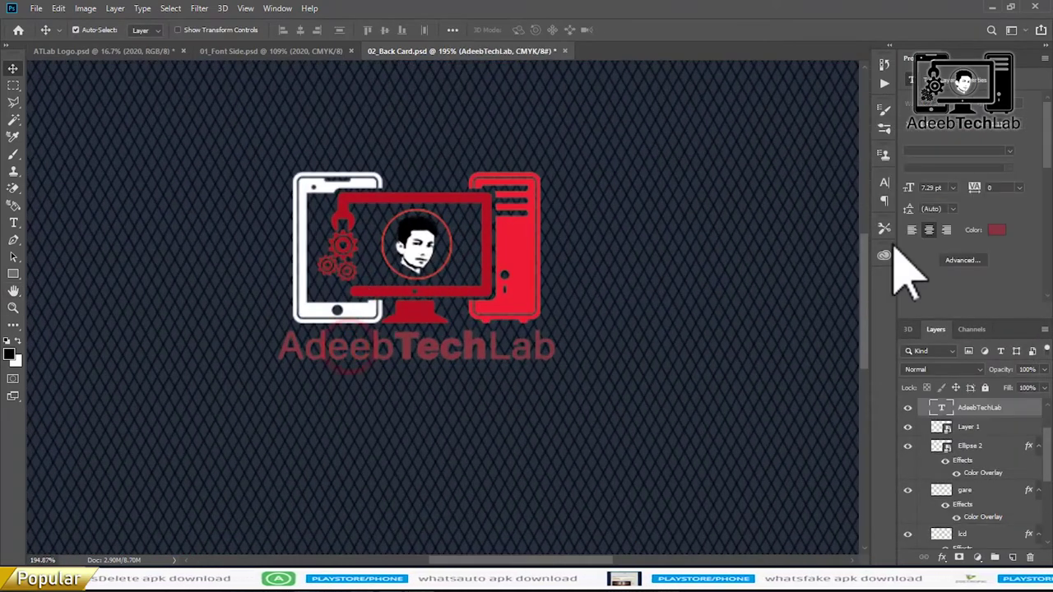
click(996, 230)
click(757, 335)
click(1005, 282)
Give the ring around the face (Ellipse 2) a white Color Overlay
click(449, 294)
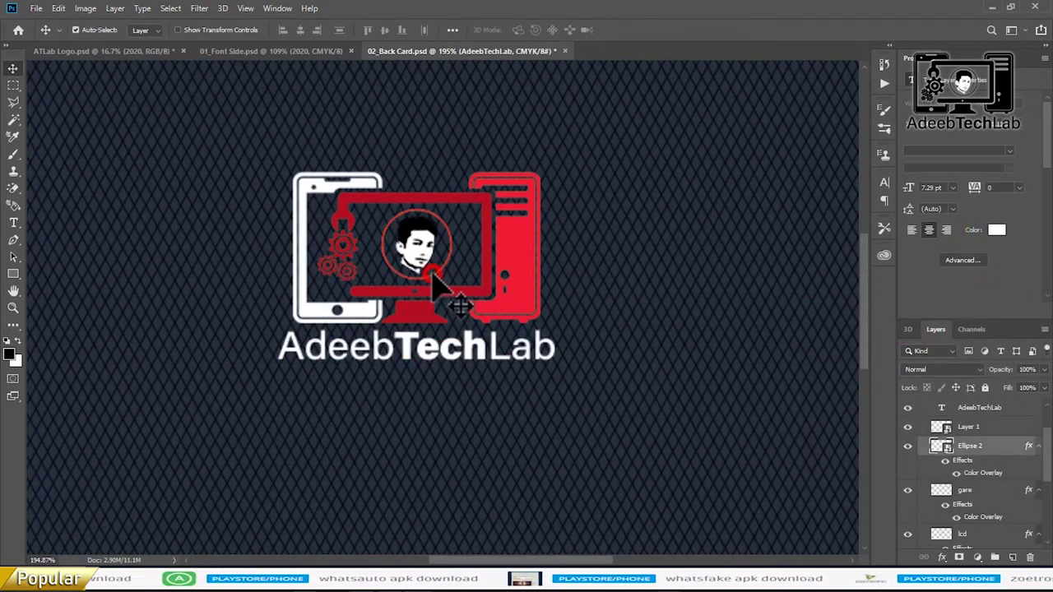
double_click(1011, 445)
click(560, 314)
click(827, 184)
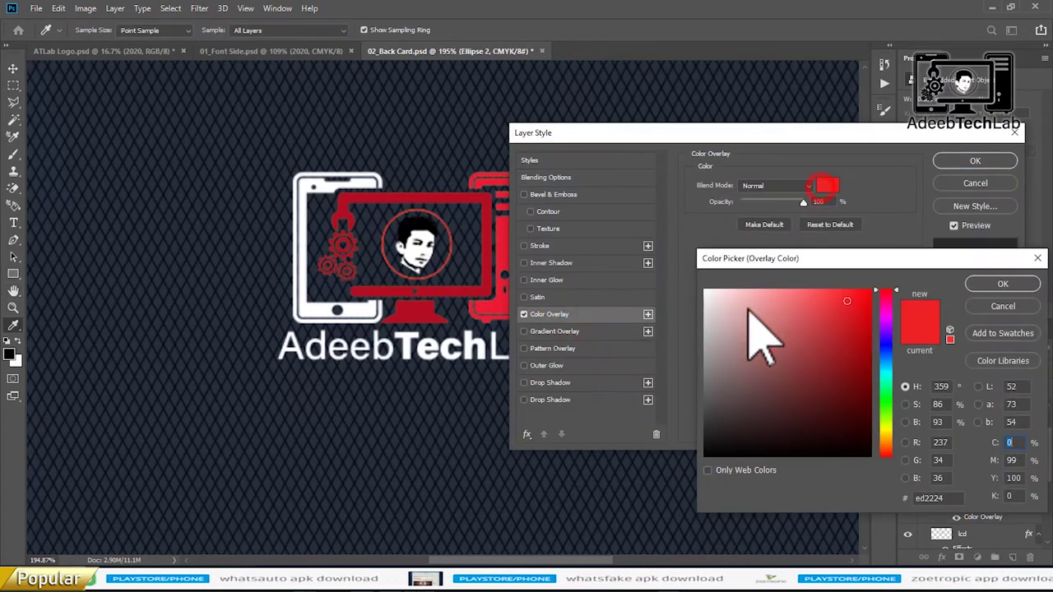
click(728, 338)
click(975, 272)
click(974, 160)
scroll(265, 429, down, 3)
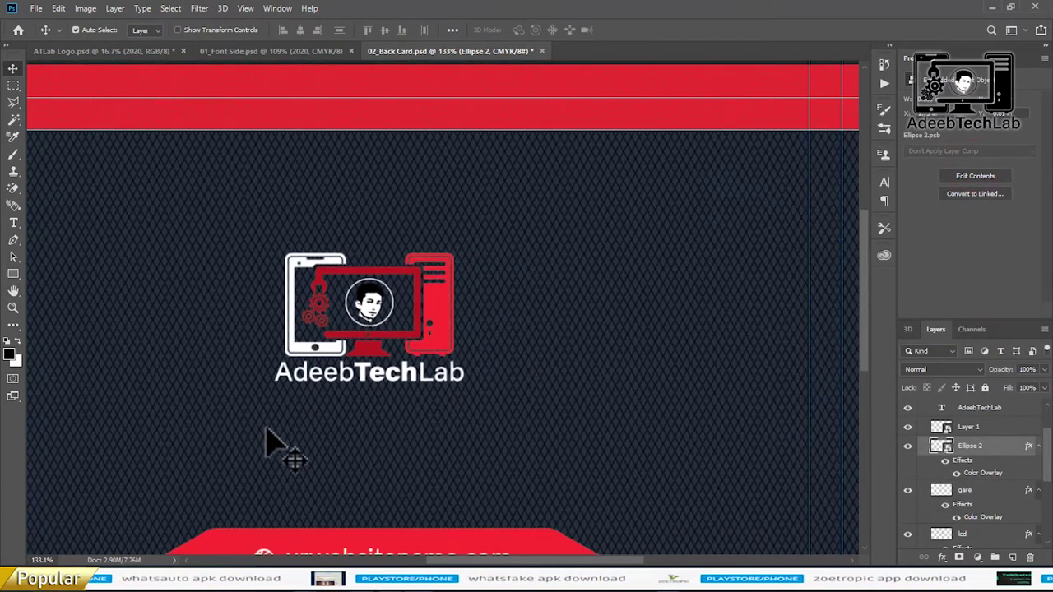
drag(263, 444, 337, 375)
key(alt+Tab)
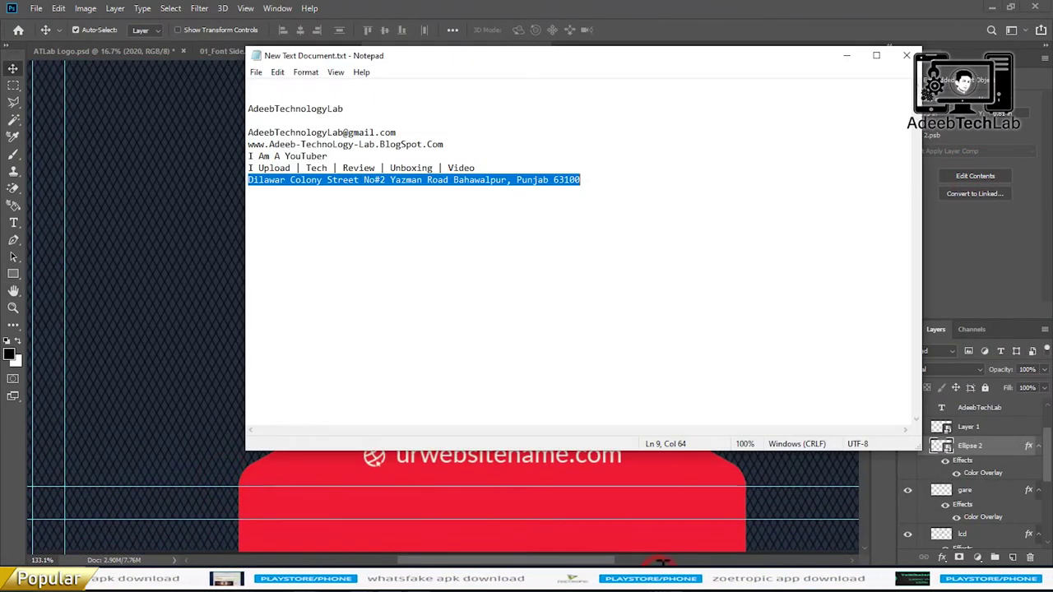
drag(463, 144, 258, 144)
click(174, 306)
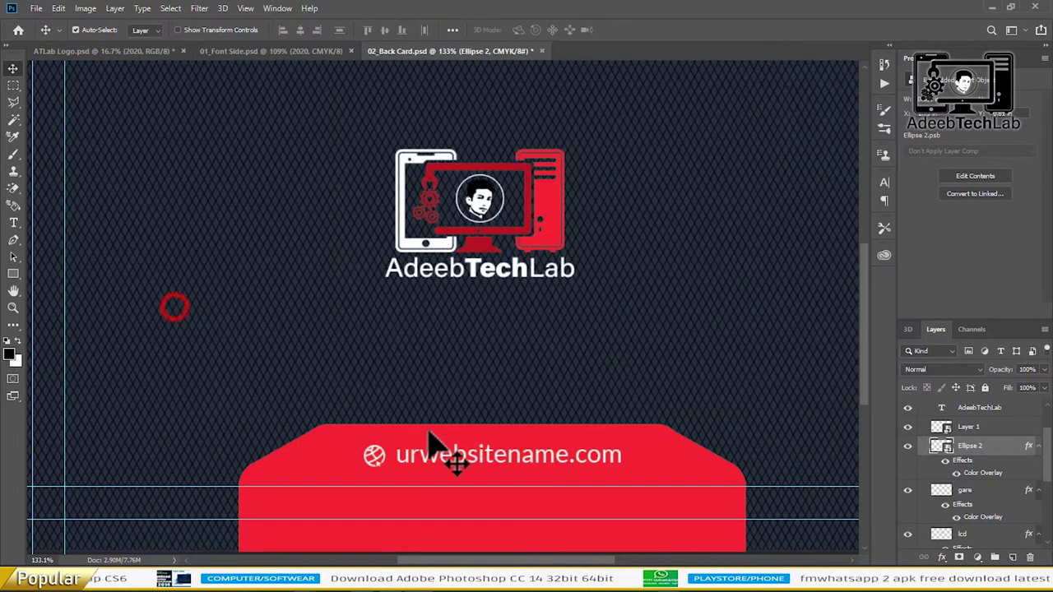
double_click(430, 461)
key(ctrl+c)
click(532, 237)
key(ctrl+v)
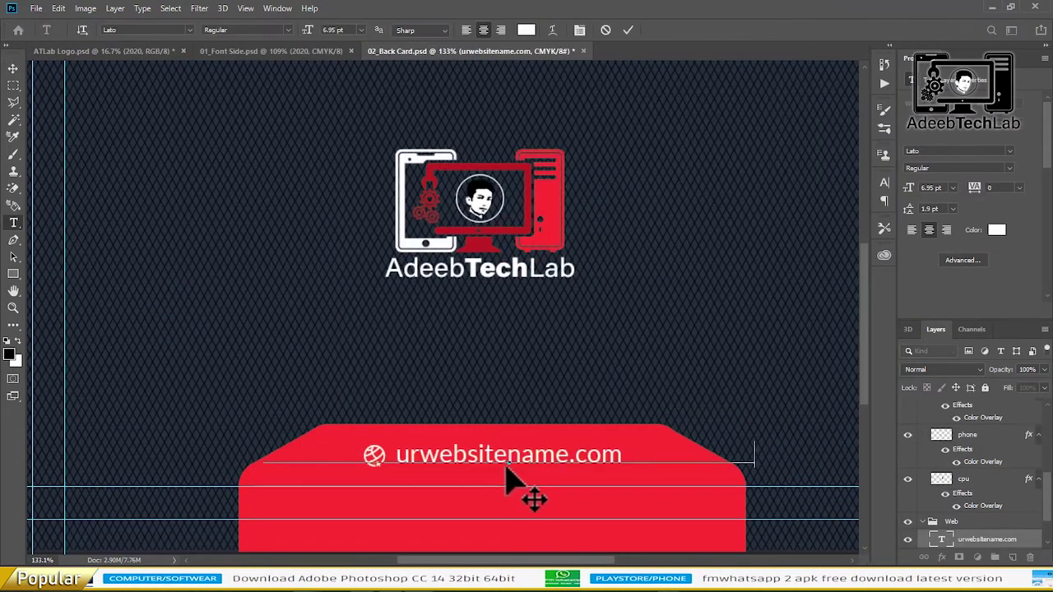
key(ctrl+a)
key(ctrl+v)
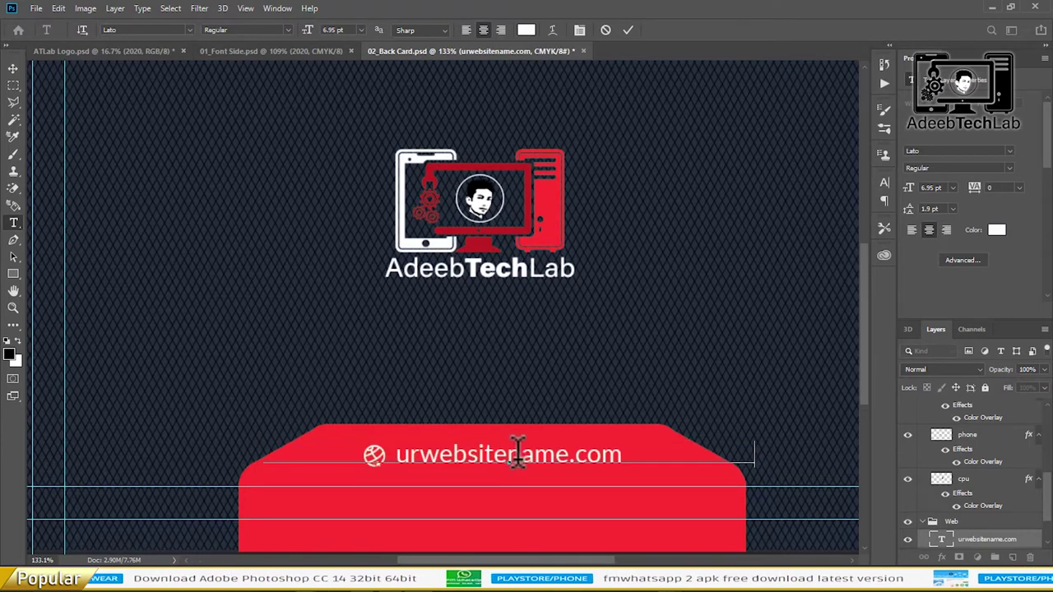
Scale the website text down to fit the red footer
click(14, 69)
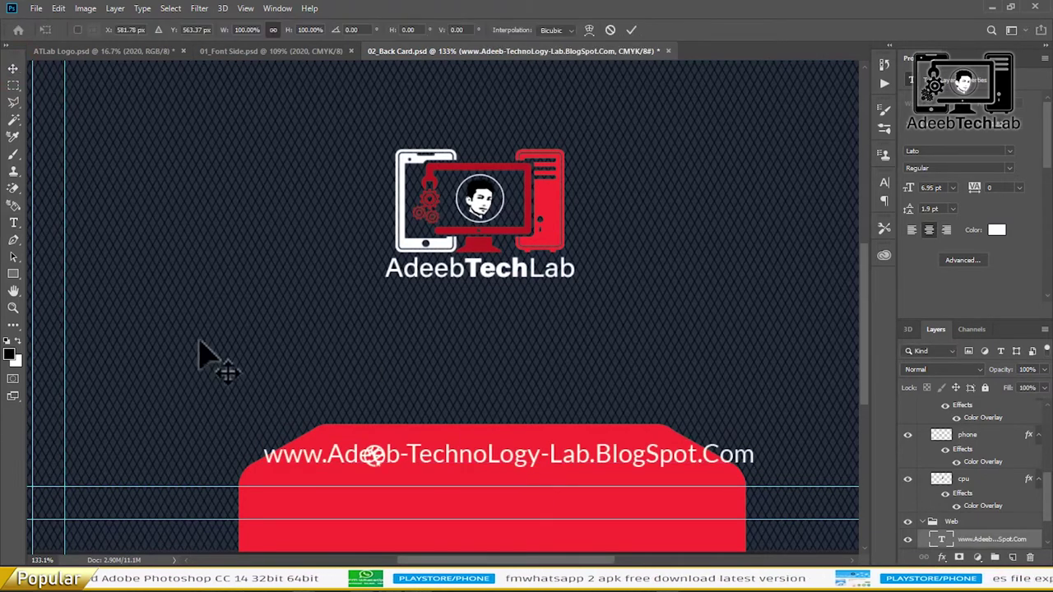
key(ctrl+t)
drag(255, 445, 403, 436)
key(Return)
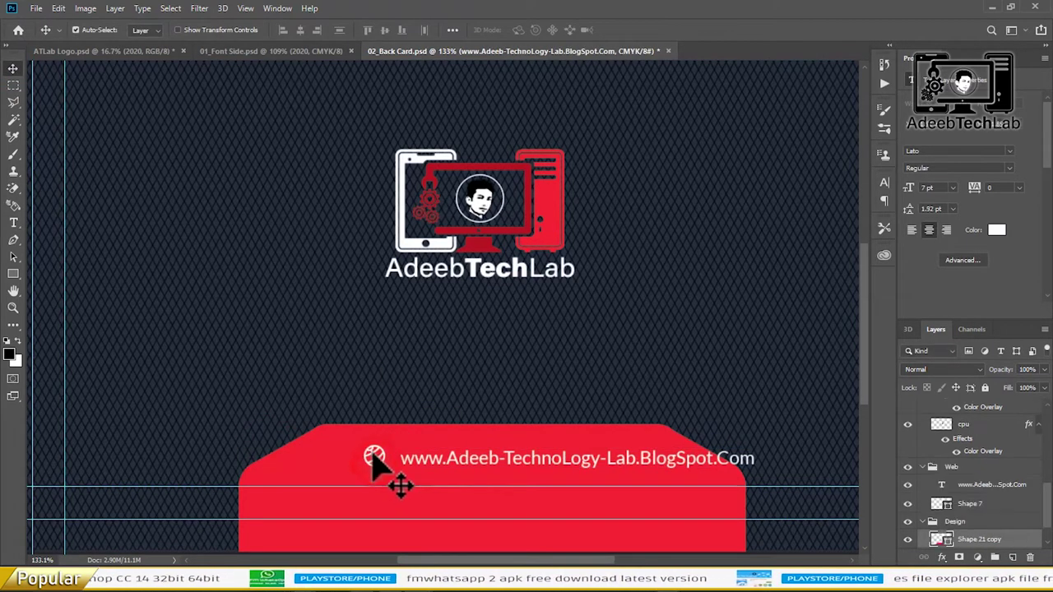
click(374, 461)
key(ctrl)
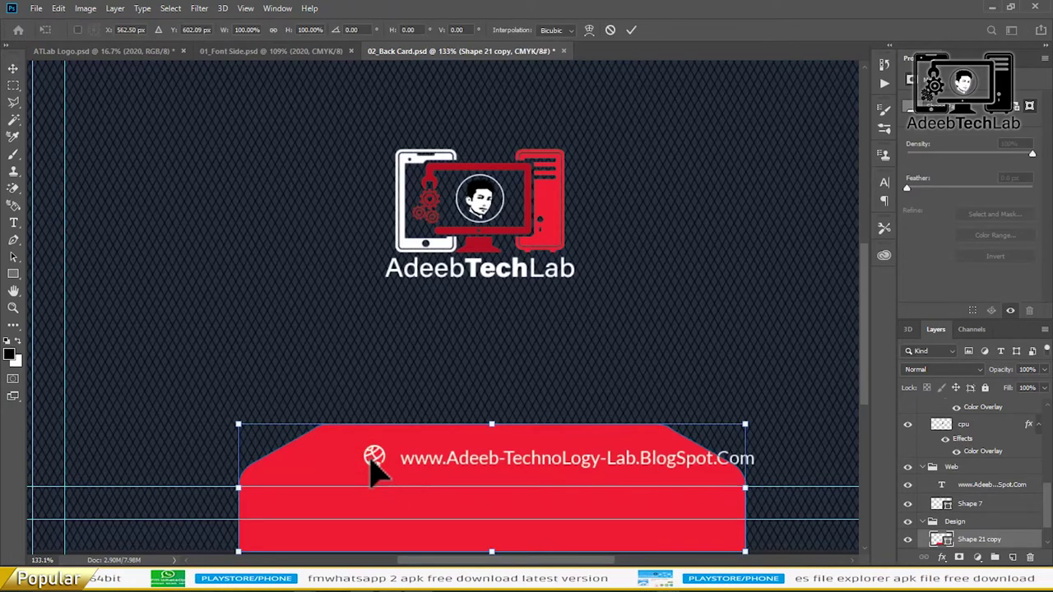
Nudge the globe icon slightly to the left
scroll(372, 465, up, 5)
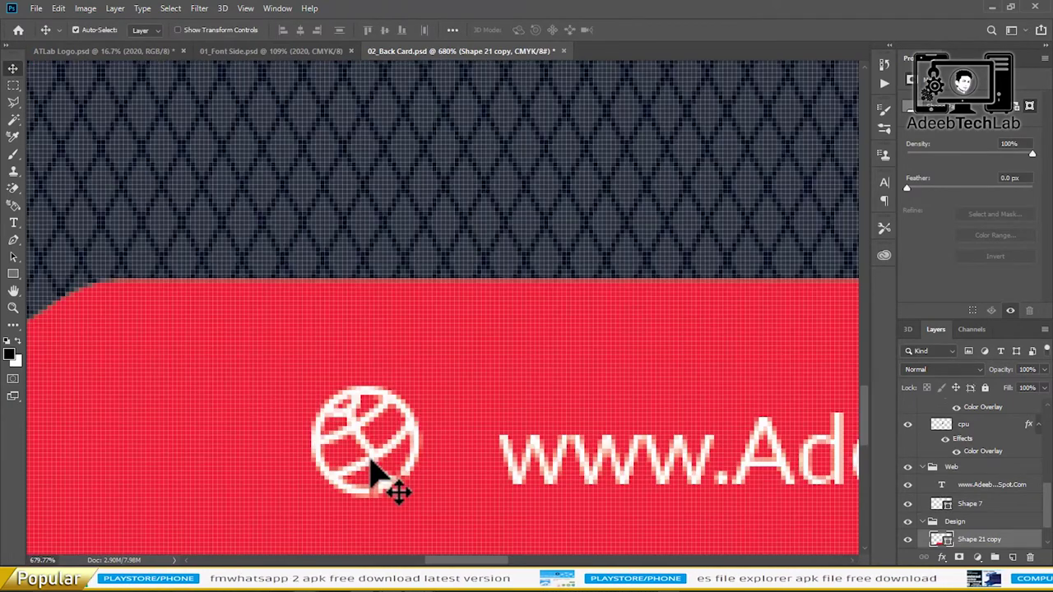
scroll(376, 466, down, 1)
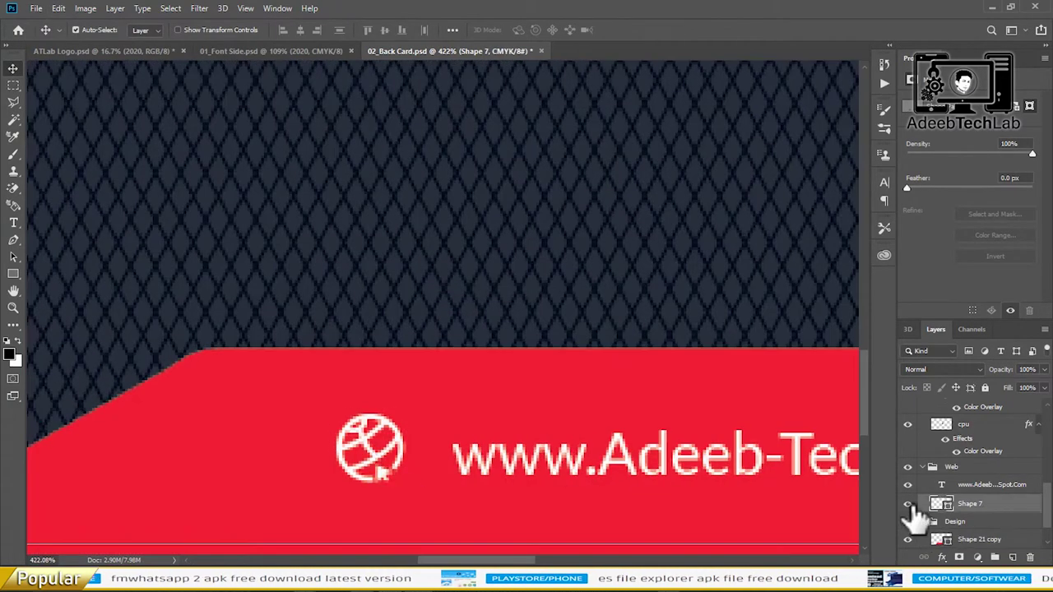
key(ctrl+t)
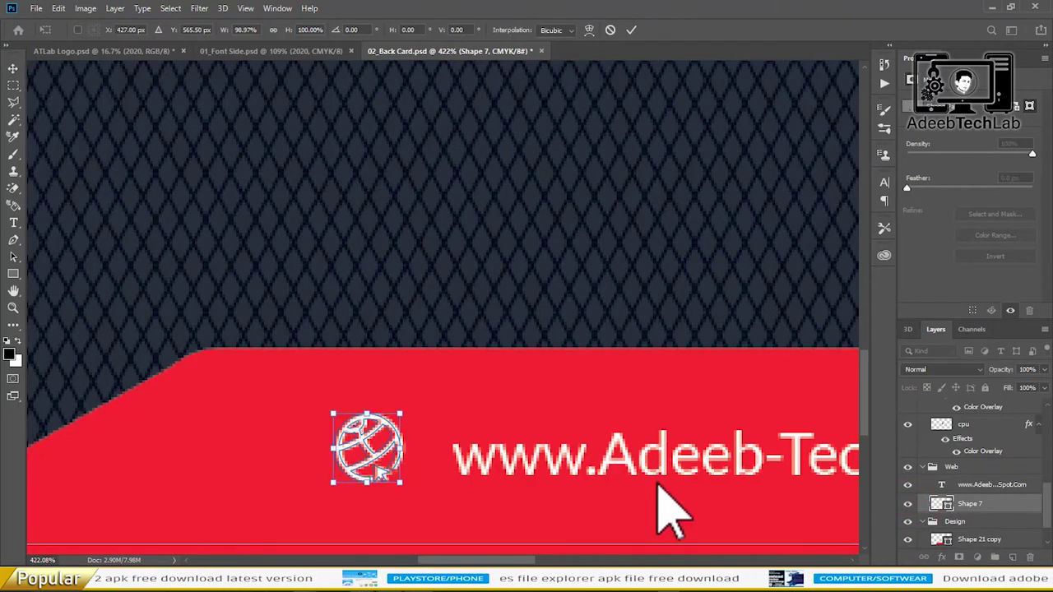
drag(373, 467, 370, 467)
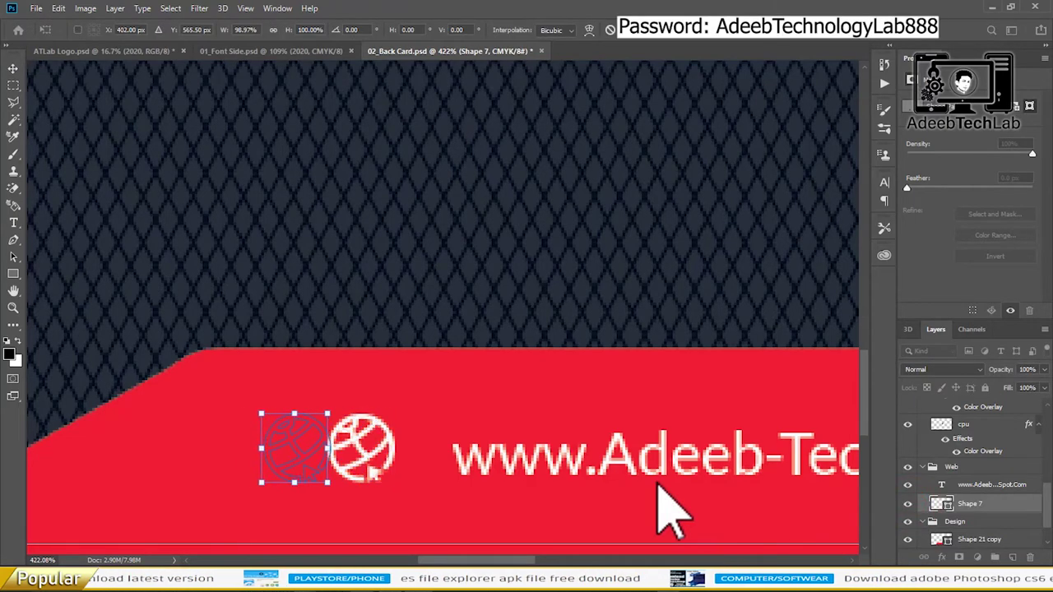
key(Return)
Move the website text left beside the globe and fit the whole card in the window
scroll(526, 477, down, 4)
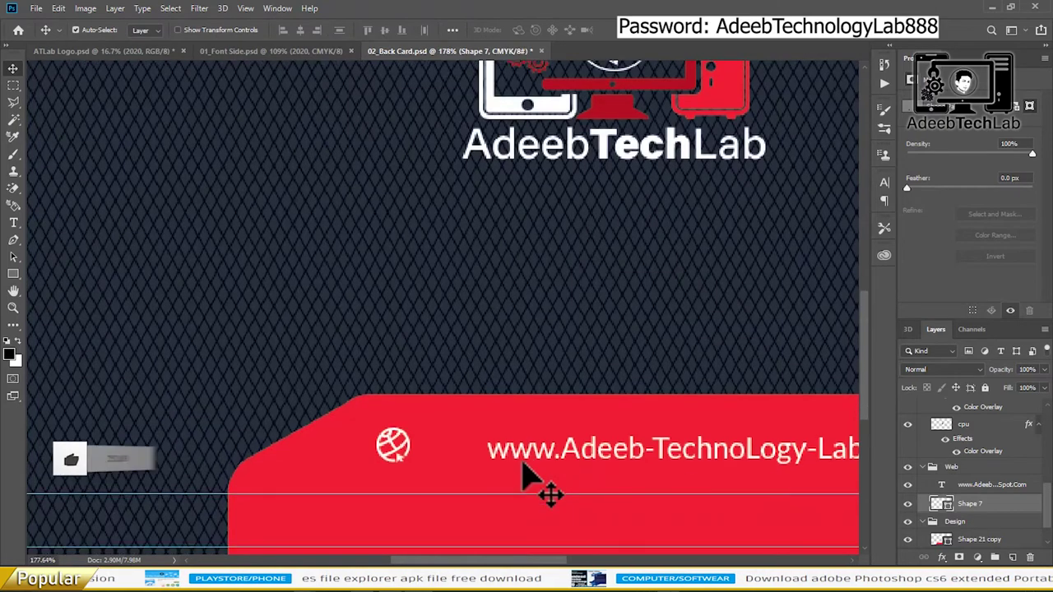
drag(729, 365, 604, 400)
drag(581, 461, 516, 468)
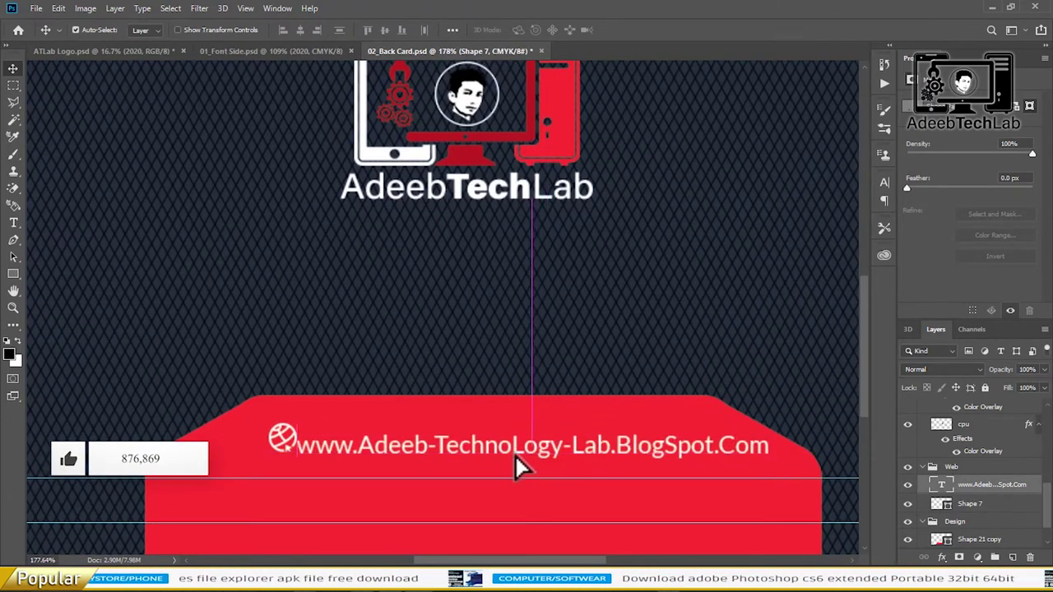
click(284, 436)
click(999, 504)
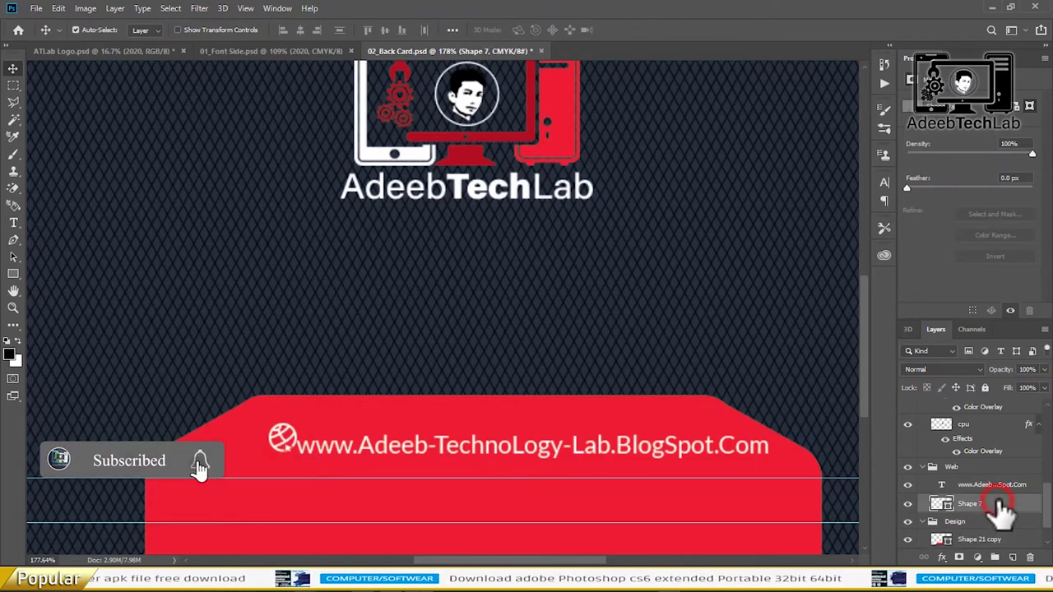
click(395, 453)
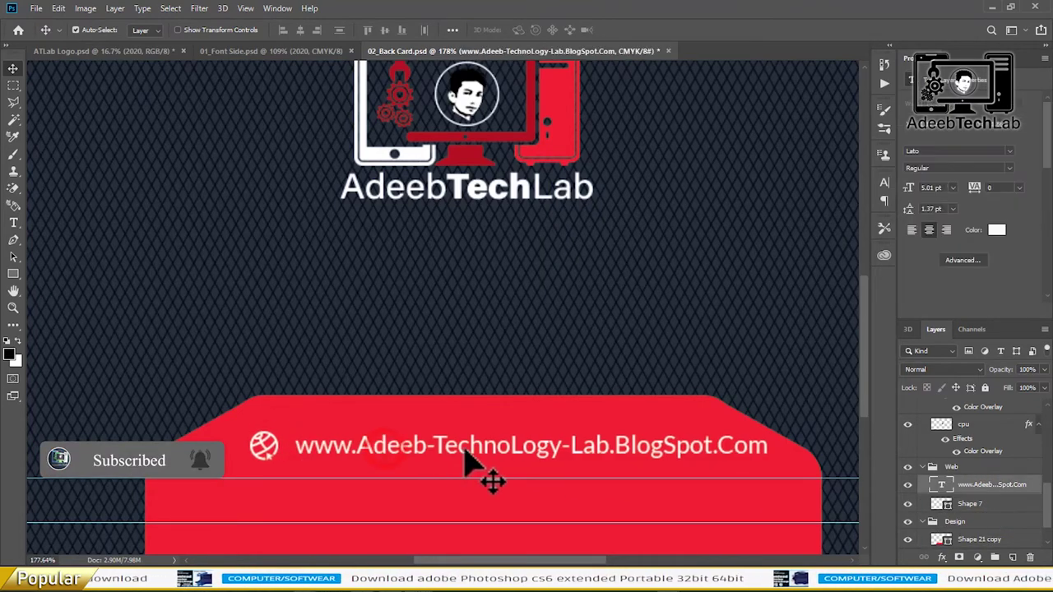
key(Left)
key(Left)
key(Left)
key(Left)
key(Left)
key(Left)
key(ctrl+0)
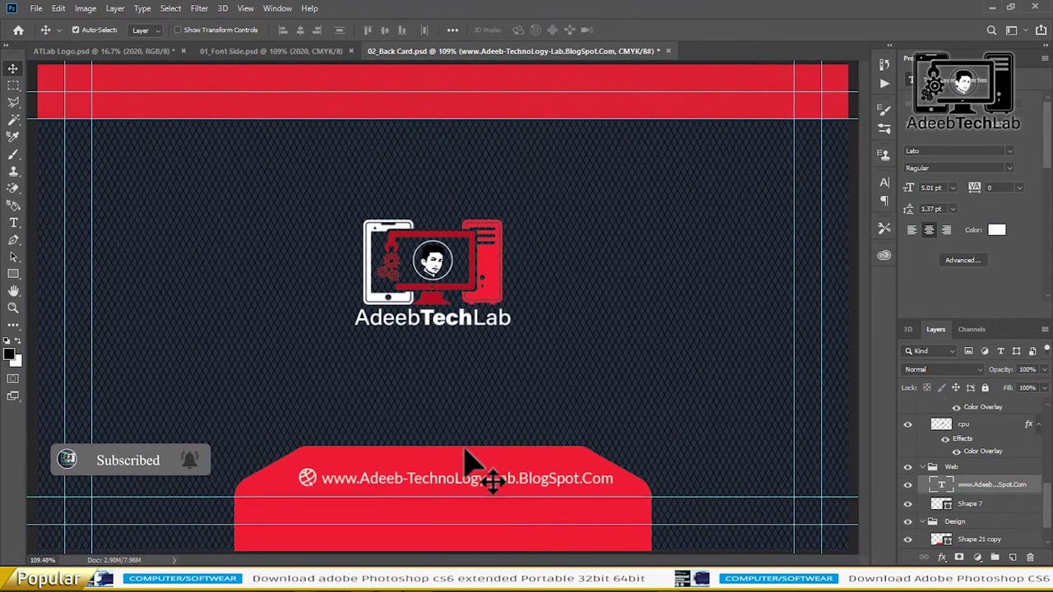
Apply a red ed1b34 Color Overlay to the logo's lcd layer
click(437, 301)
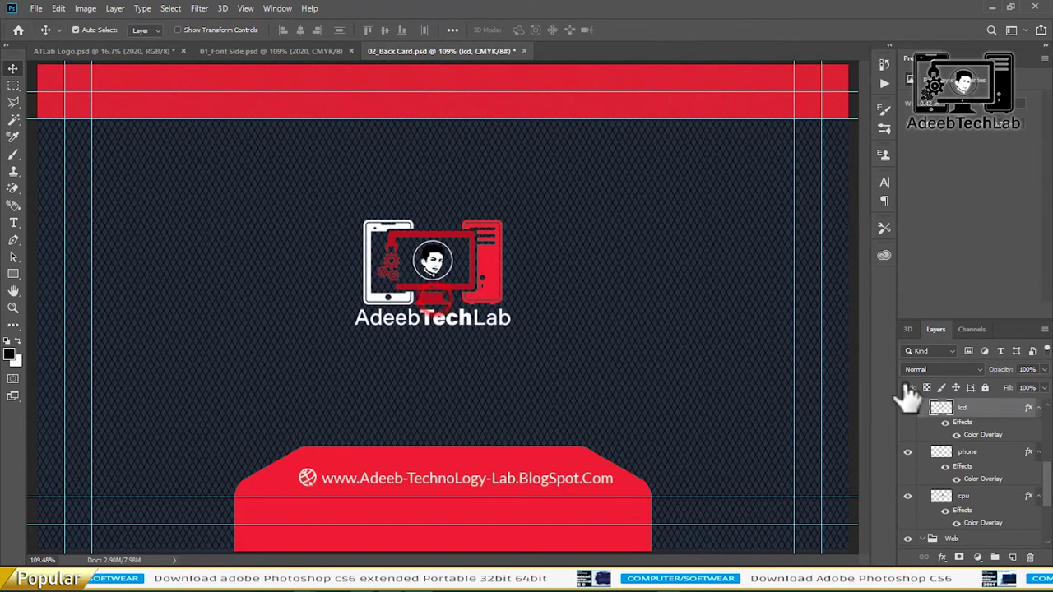
double_click(1010, 412)
click(601, 313)
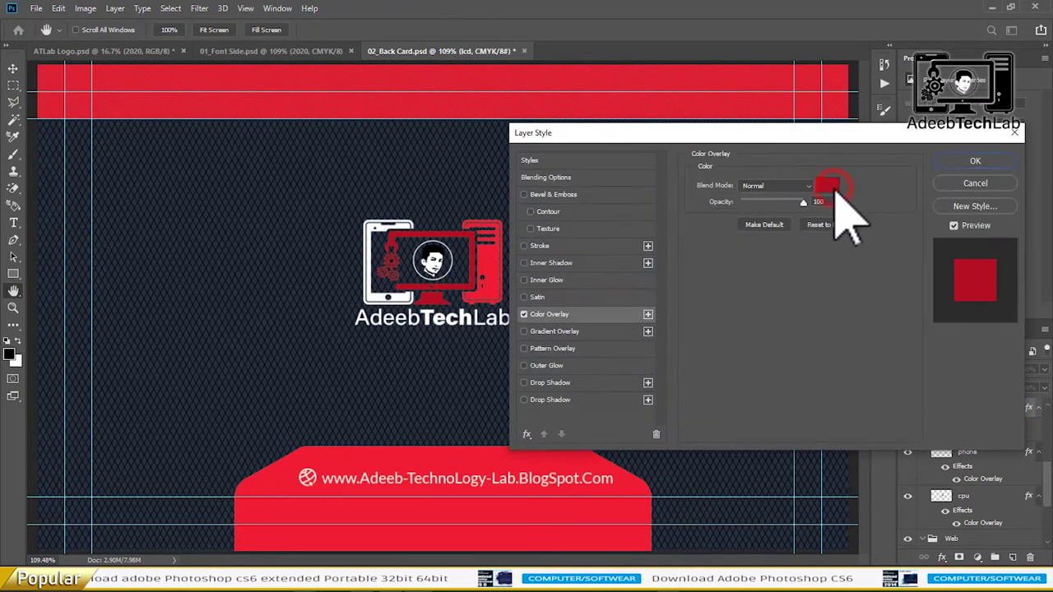
click(832, 189)
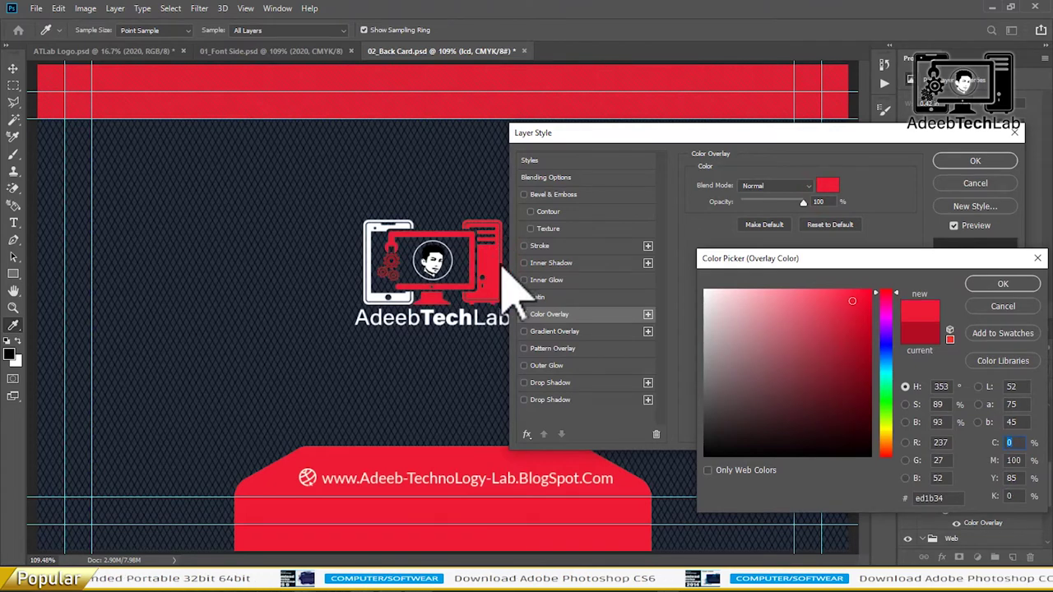
click(1003, 284)
click(971, 161)
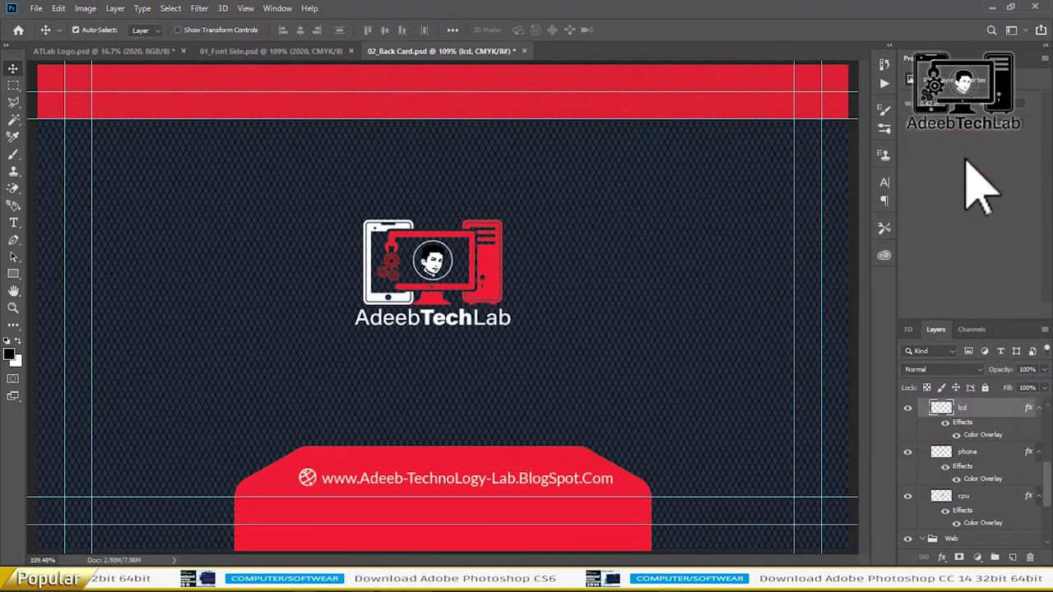
Convert the back card to RGB Color, merging its layers
click(85, 10)
mouse_move(107, 24)
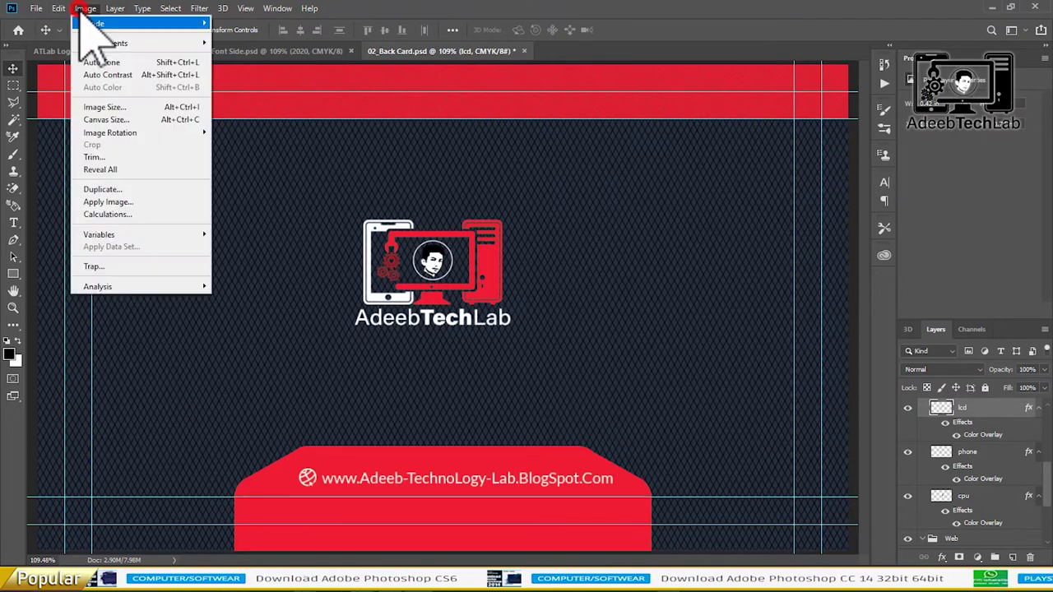
click(239, 73)
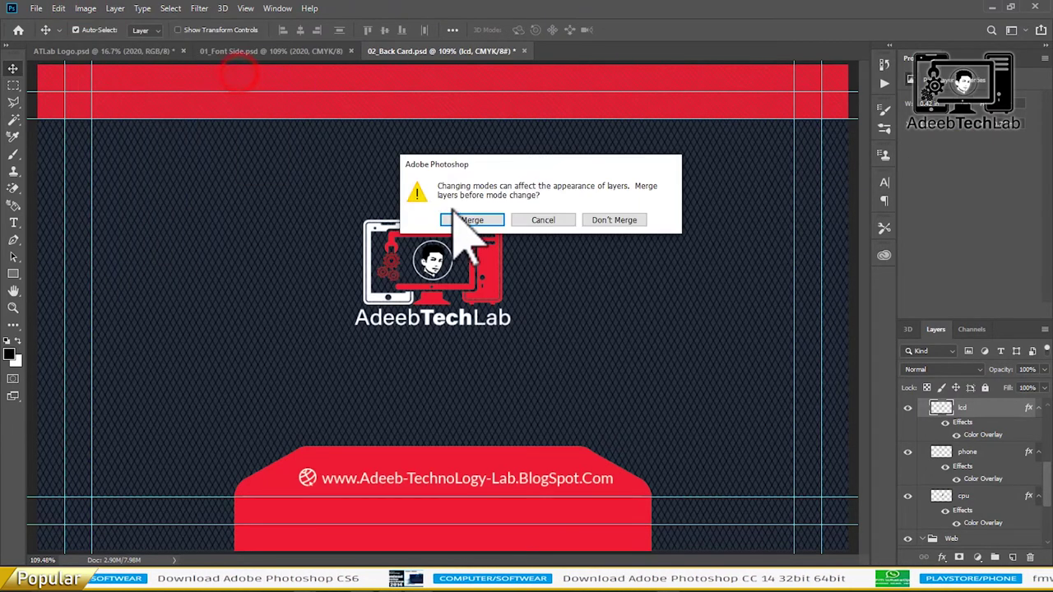
click(470, 217)
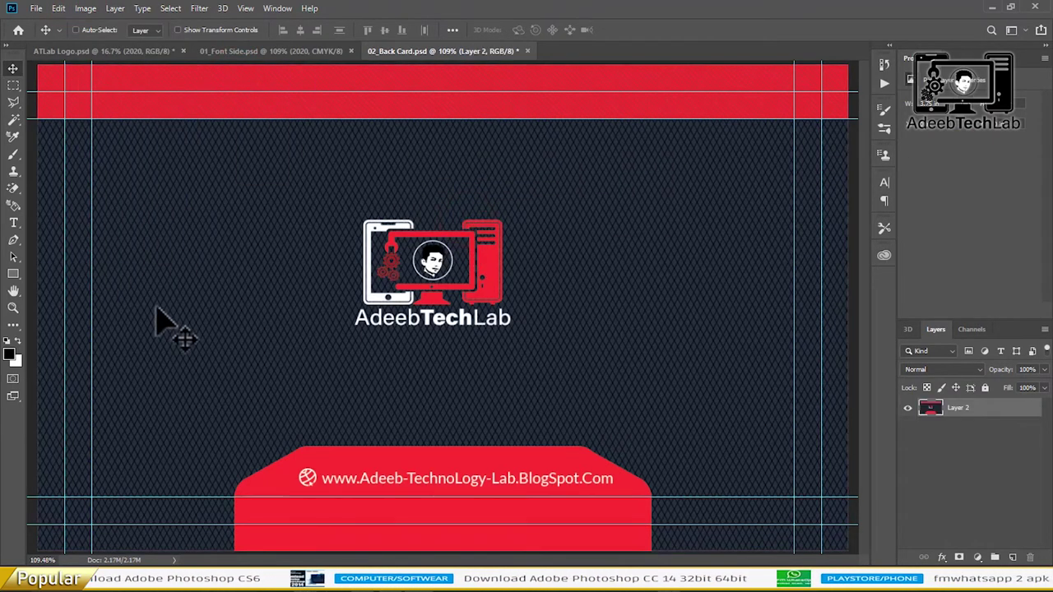
Save the back card as a JPEG copy, then undo back to the layered CMYK file
key(ctrl+shift+s)
click(297, 439)
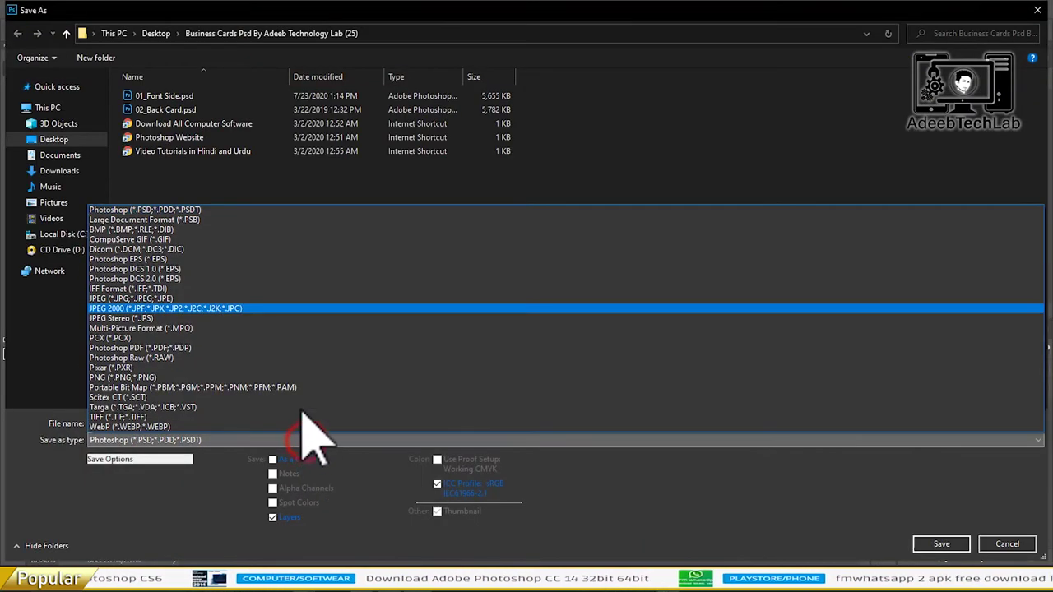
click(280, 298)
click(929, 541)
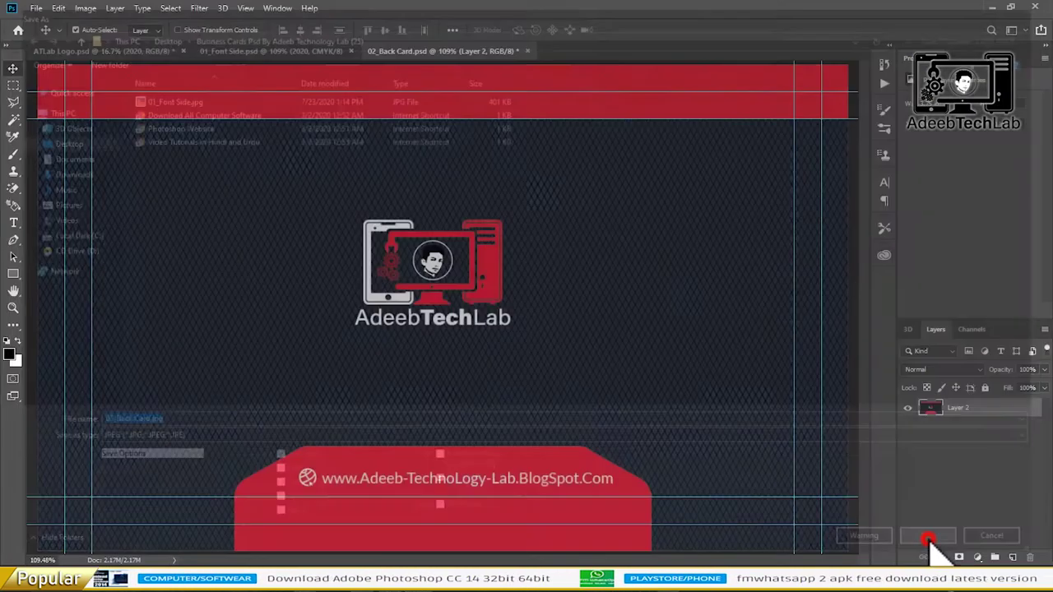
click(586, 132)
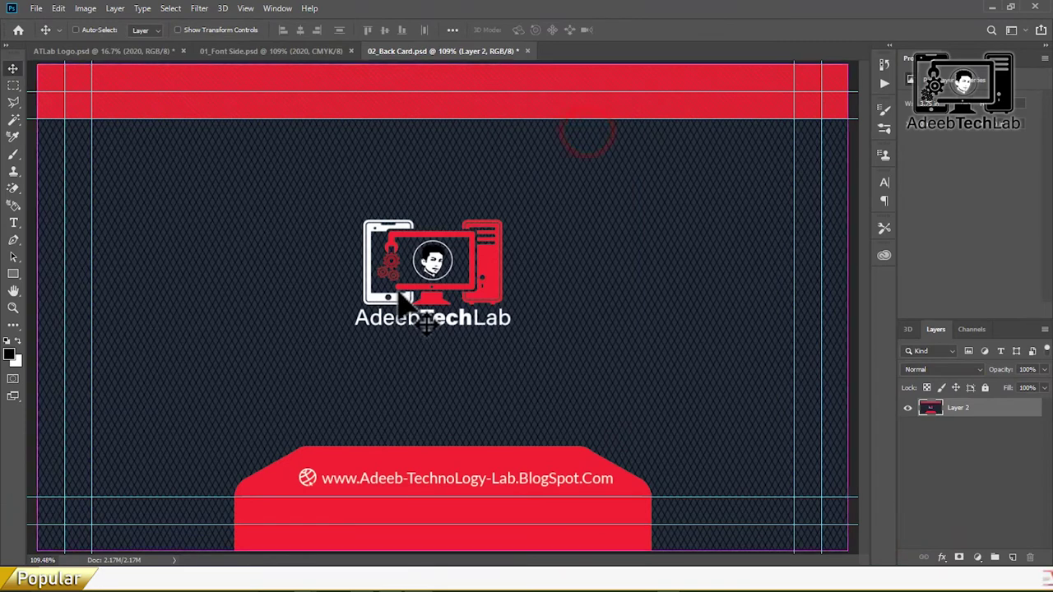
key(ctrl+z)
key(ctrl+z)
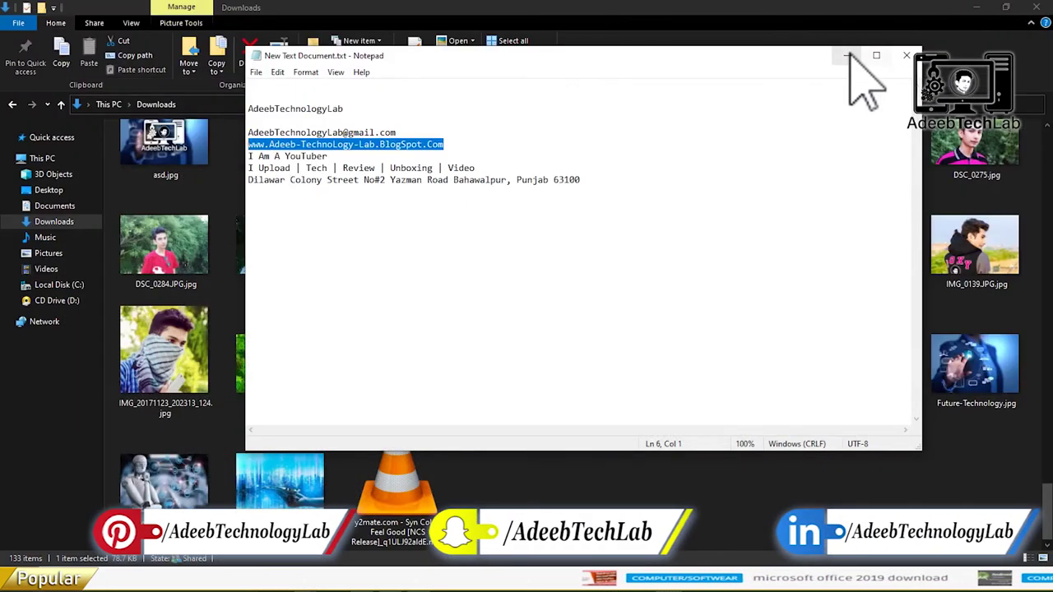
Preview 01_Font Side.jpg from the Business Cards folder, then advance to the back-side image
click(849, 56)
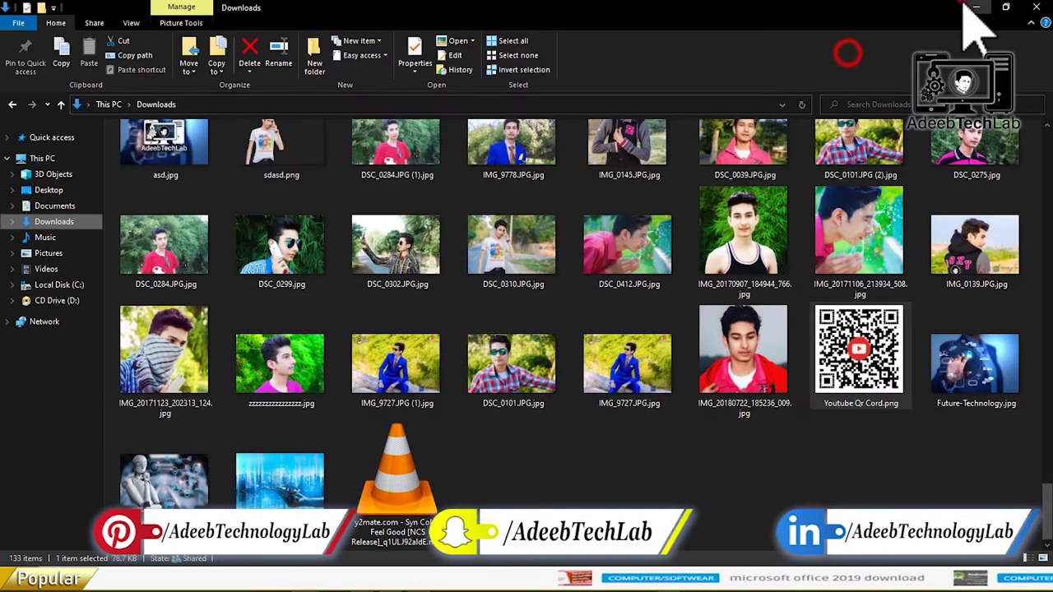
double_click(247, 243)
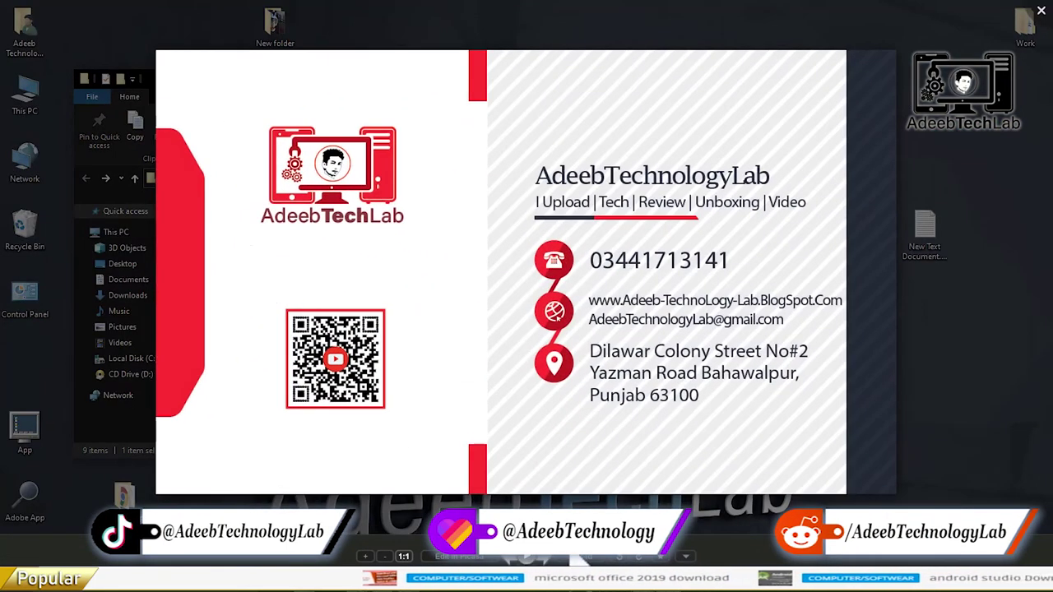
click(580, 559)
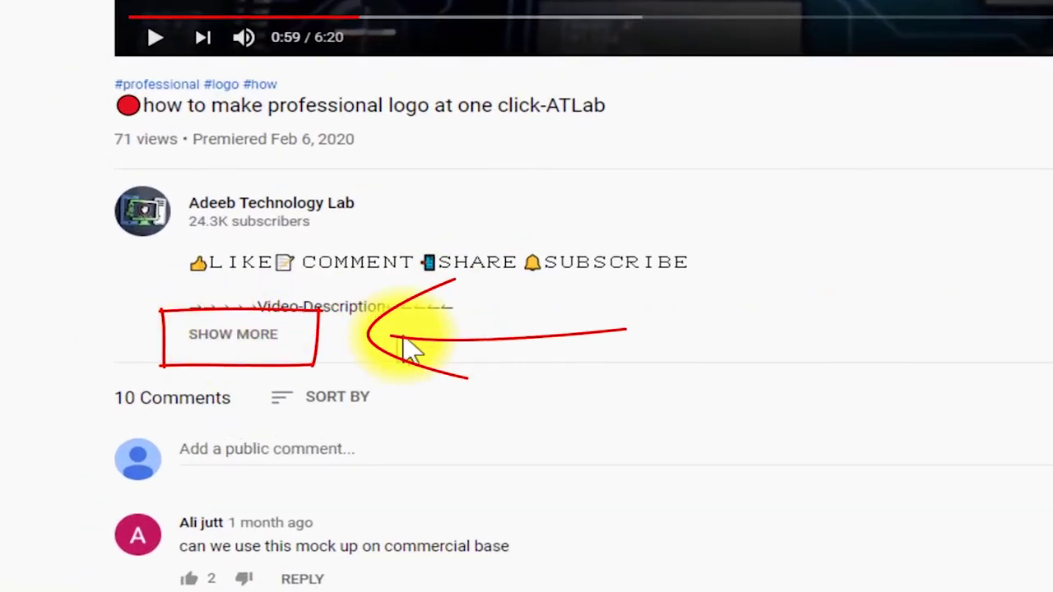
Expand the video description, follow the Download LINK, deny notifications and skip the first ad
click(240, 345)
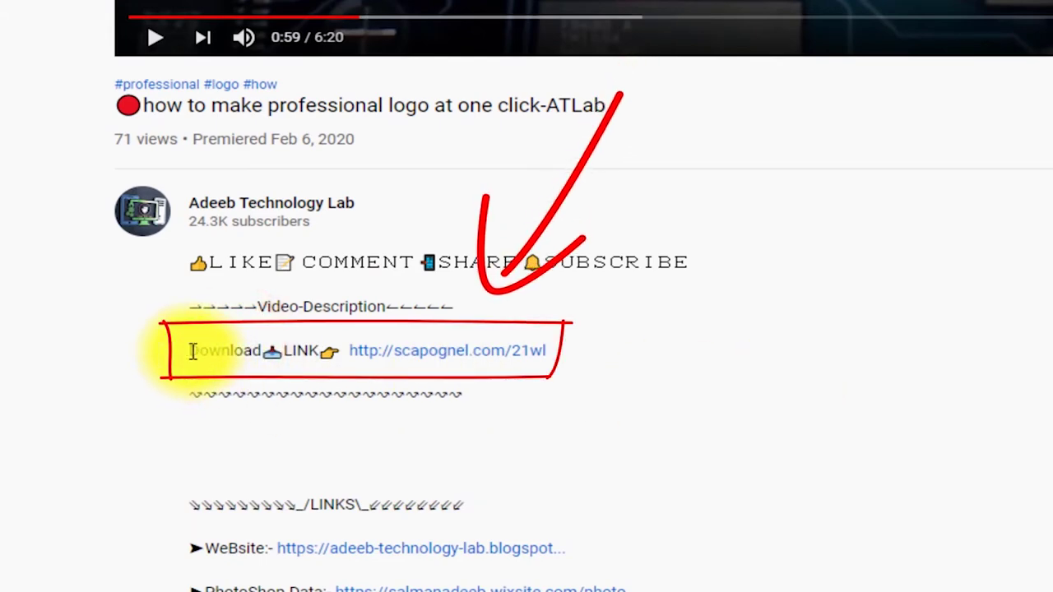
drag(198, 351, 301, 352)
click(288, 352)
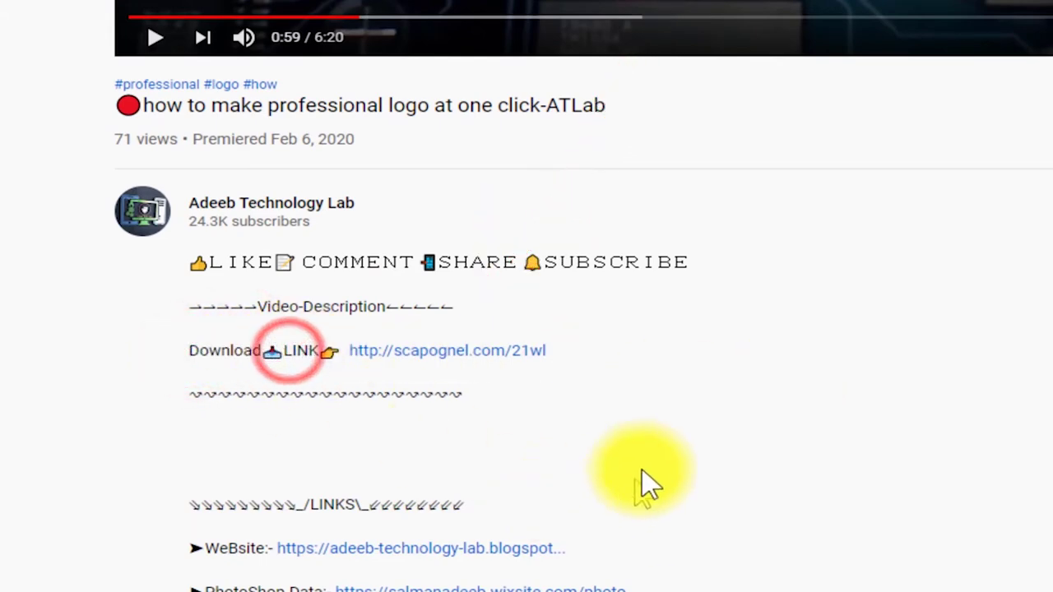
click(486, 354)
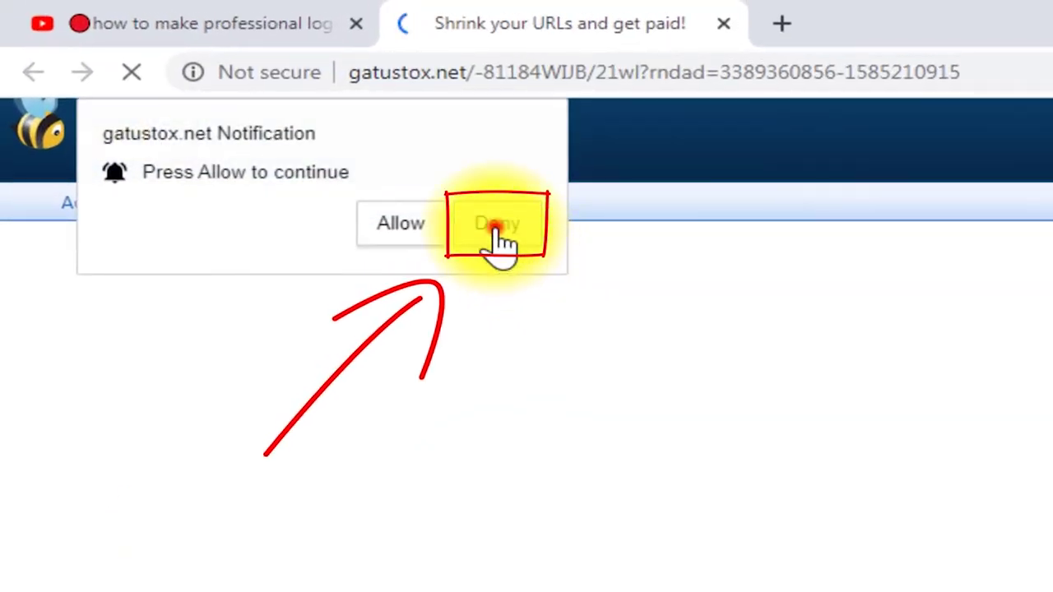
click(336, 154)
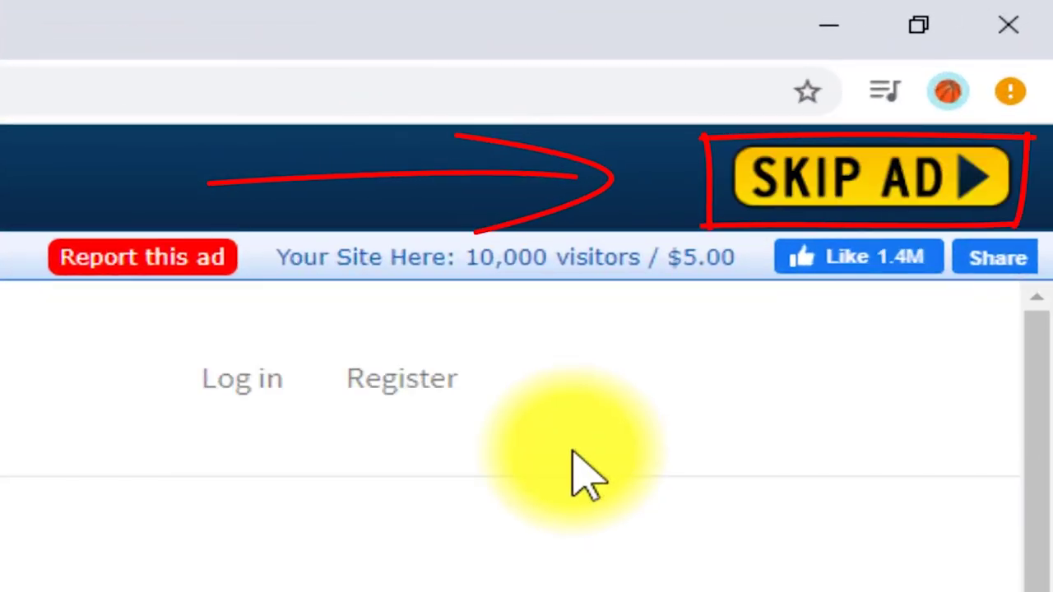
click(788, 187)
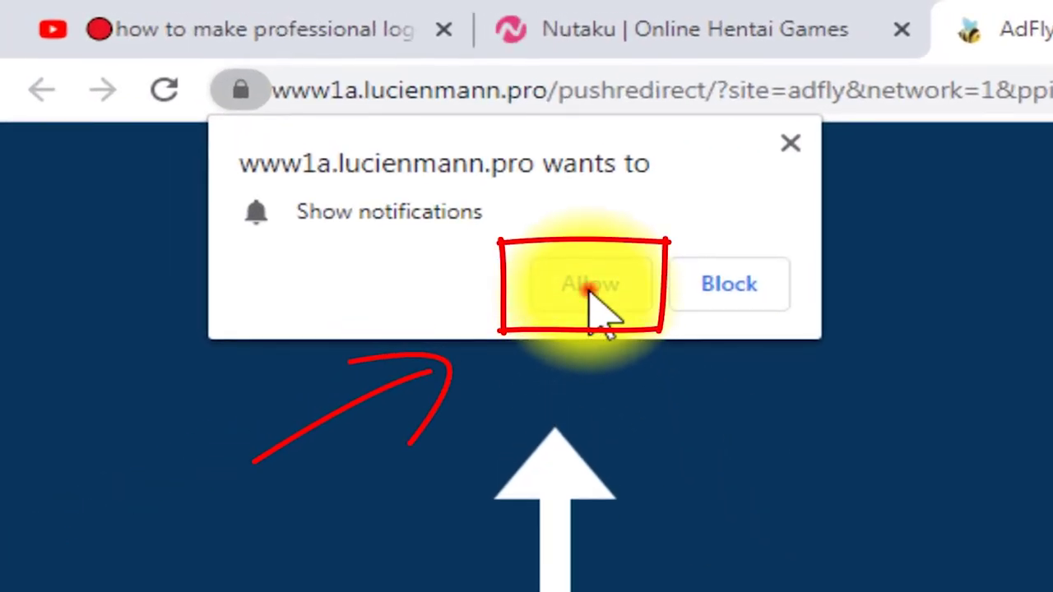
Allow notifications, open the PSD templates link and skip the second ad to reach the file
click(500, 245)
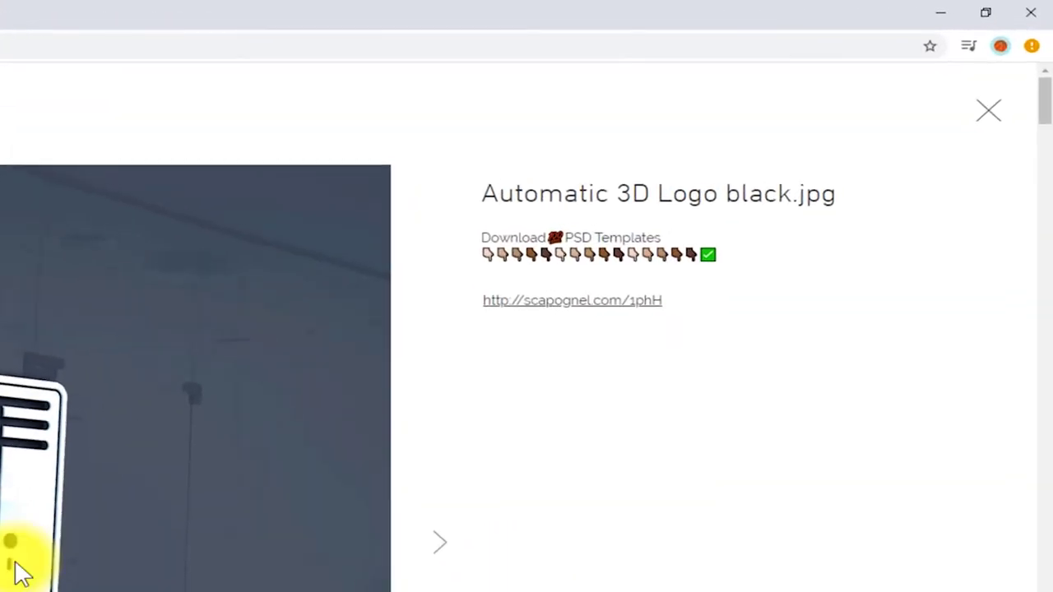
click(567, 306)
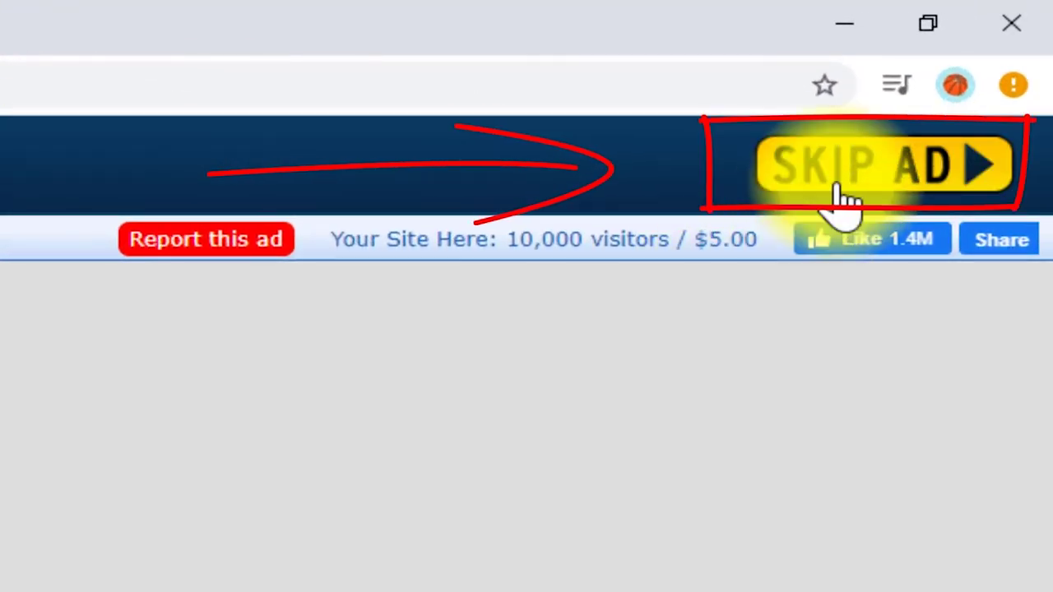
click(832, 187)
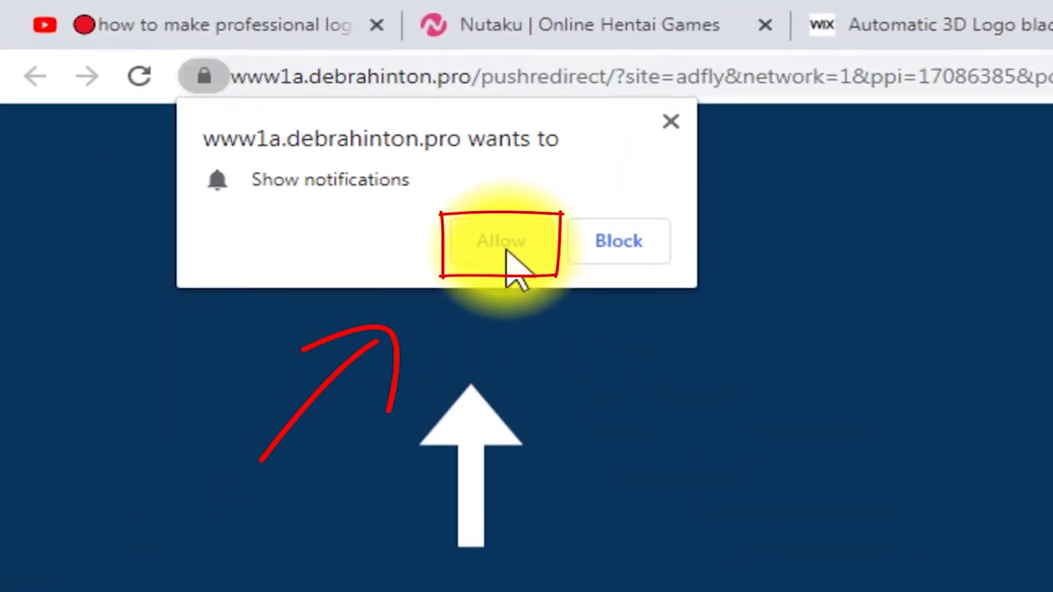
click(508, 262)
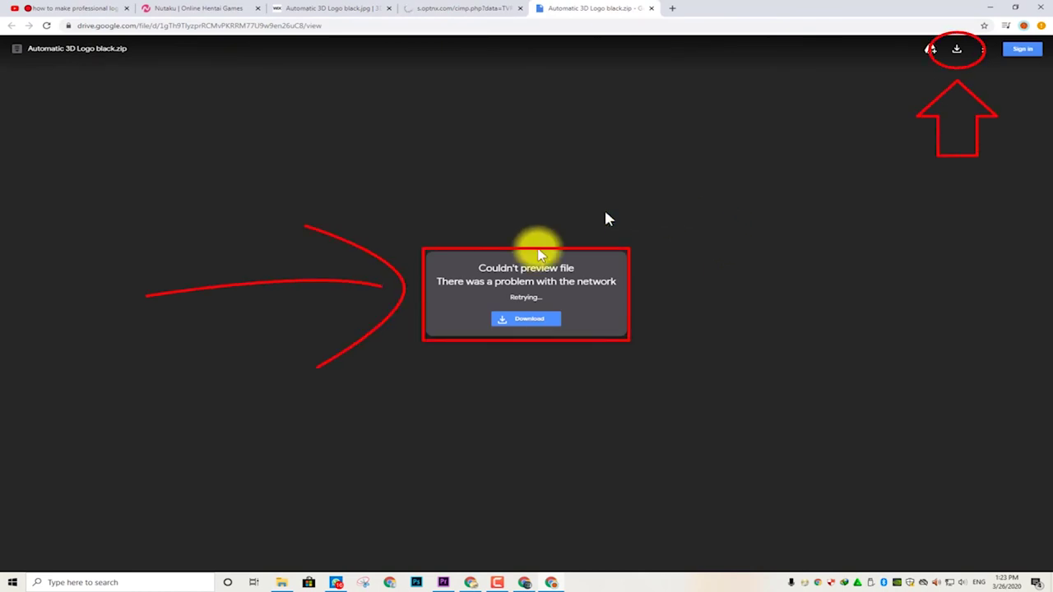
Download Automatic 3D Logo black.zip and open Chrome's downloads list
click(540, 327)
click(1011, 563)
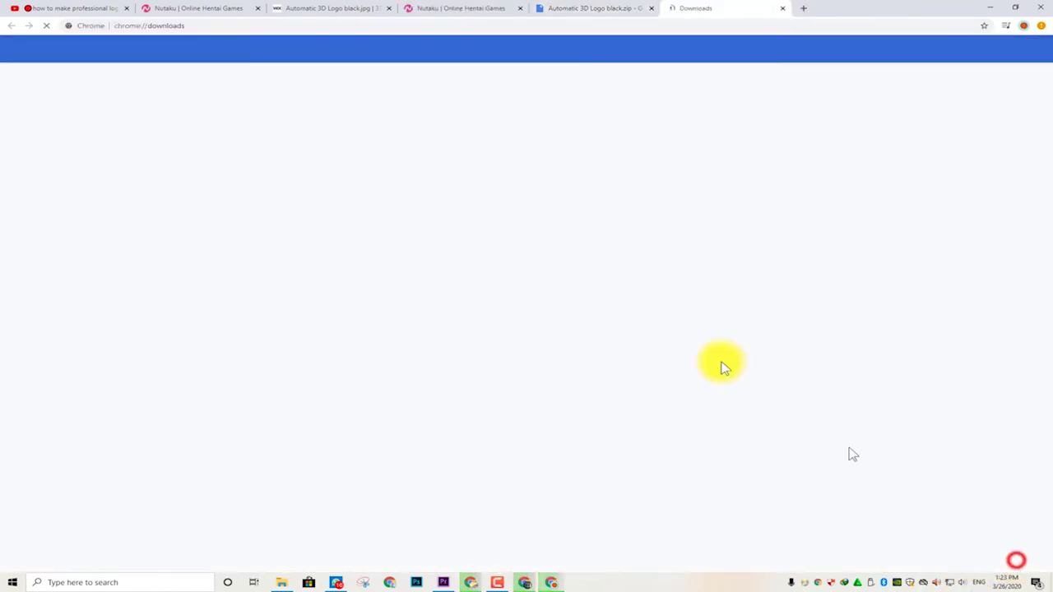